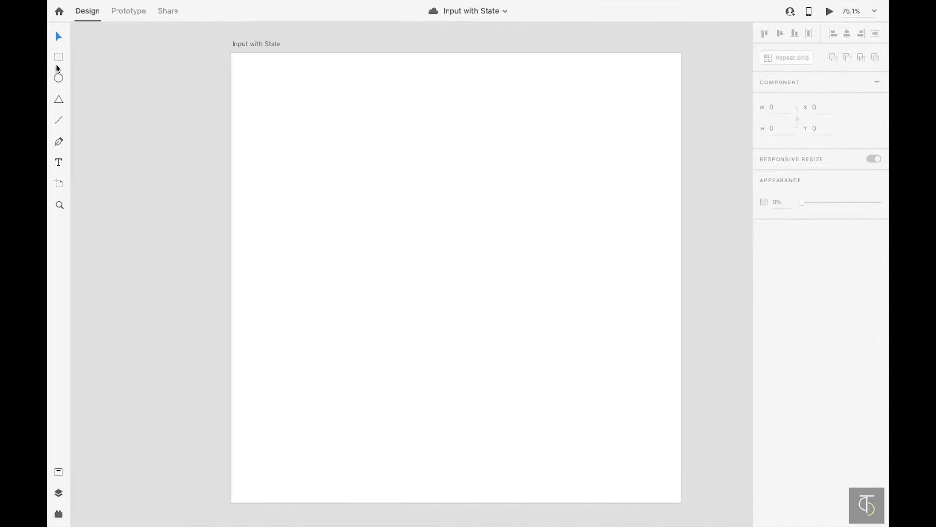
- Draw a wide 761 × 103 rectangle and centre it on the artboard
{"action": "mouse_move", "coordinate": [306, 233]}
{"action": "left_mouse_down"}
{"action": "mouse_move", "coordinate": [547, 294]}
{"action": "mouse_move", "coordinate": [628, 296]}
{"action": "mouse_move", "coordinate": [629, 282]}
{"action": "mouse_move", "coordinate": [651, 285]}
{"action": "mouse_move", "coordinate": [642, 278]}
{"action": "left_mouse_up"}
{"action": "left_click", "coordinate": [59, 36]}
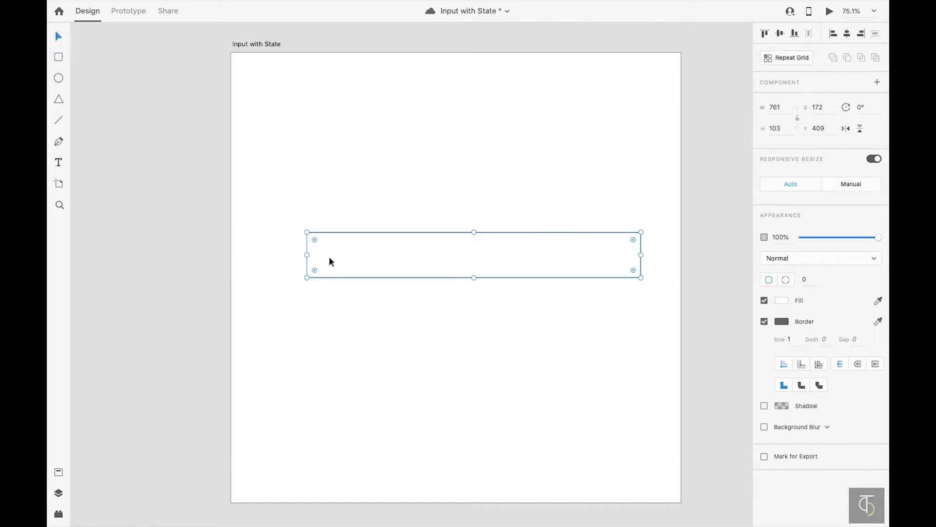
{"action": "left_click_drag", "start_coordinate": [460, 255], "coordinate": [489, 287]}
{"action": "double_click", "coordinate": [443, 275]}
{"action": "left_click", "coordinate": [506, 354]}
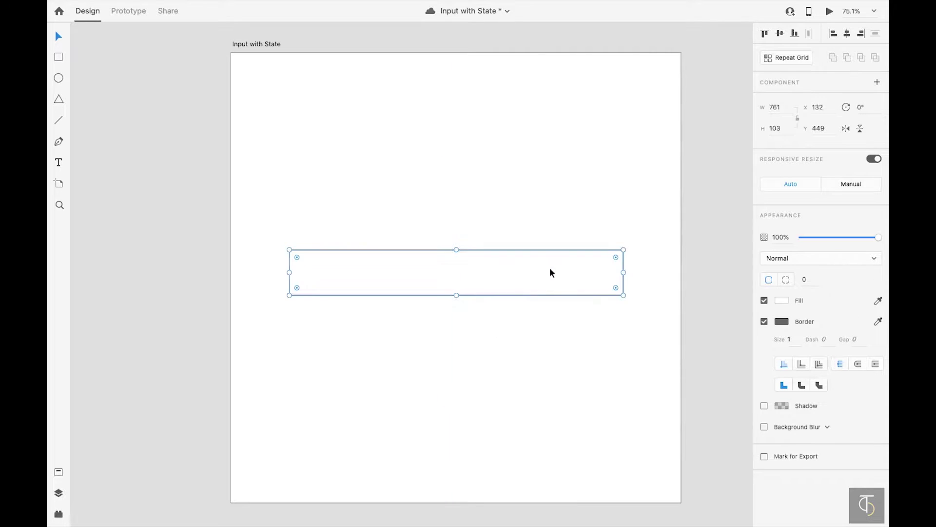
- Set the rectangle's corner radius to 10, then deselect it
{"action": "left_click", "coordinate": [815, 280]}
{"action": "type", "text": "10"}
{"action": "key", "text": "Tab"}
{"action": "left_click", "coordinate": [466, 340]}
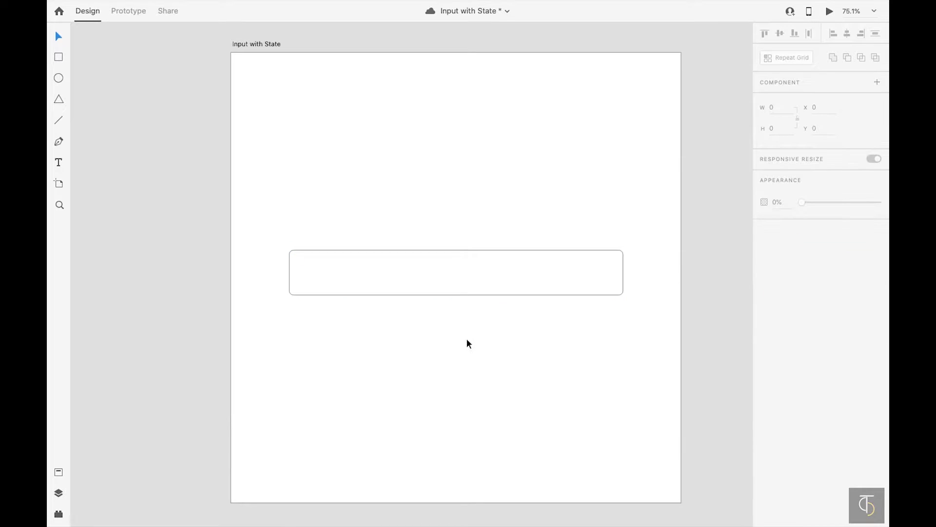
- Type 'Enter your name' inside the box and set its font size to 34
{"action": "key", "text": "t"}
{"action": "left_click", "coordinate": [353, 282]}
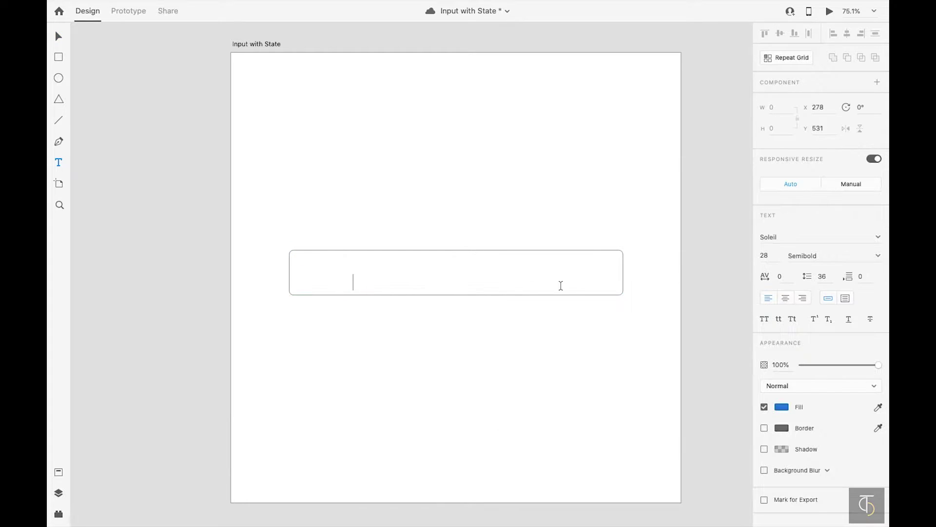
{"action": "type", "text": "Enter your name"}
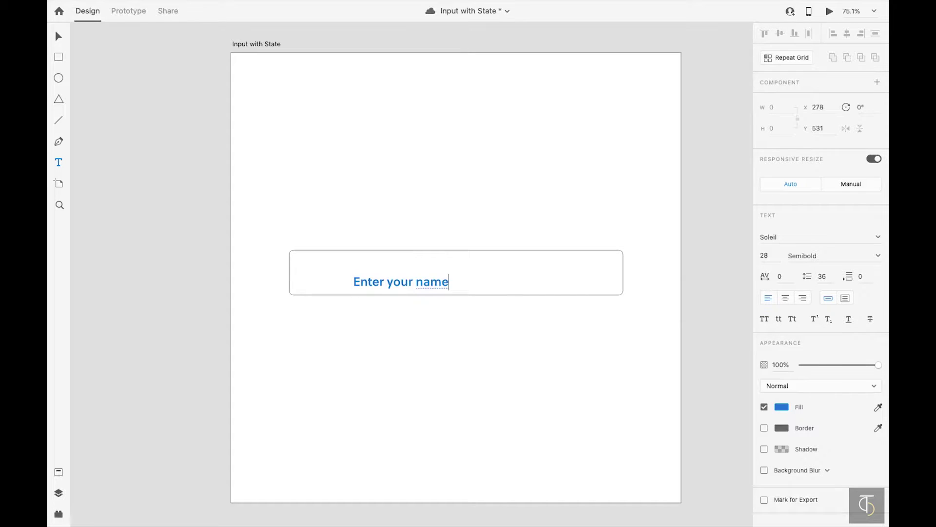
{"action": "key", "text": "super+a"}
{"action": "left_click", "coordinate": [764, 256]}
{"action": "type", "text": "34"}
{"action": "key", "text": "Tab"}
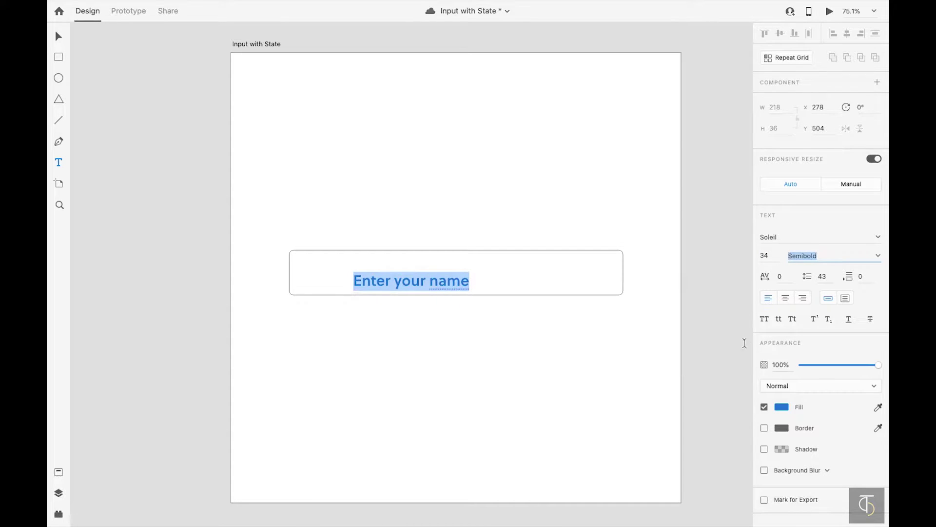
- Colour the placeholder text #505050 and make its weight Regular
{"action": "left_click", "coordinate": [782, 407]}
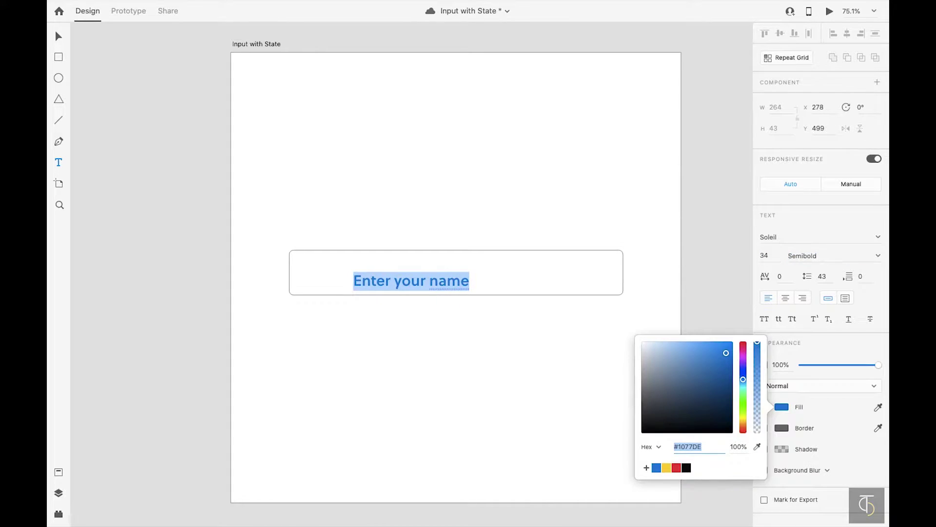
{"action": "type", "text": "505050"}
{"action": "key", "text": "Tab"}
{"action": "key", "text": "Escape"}
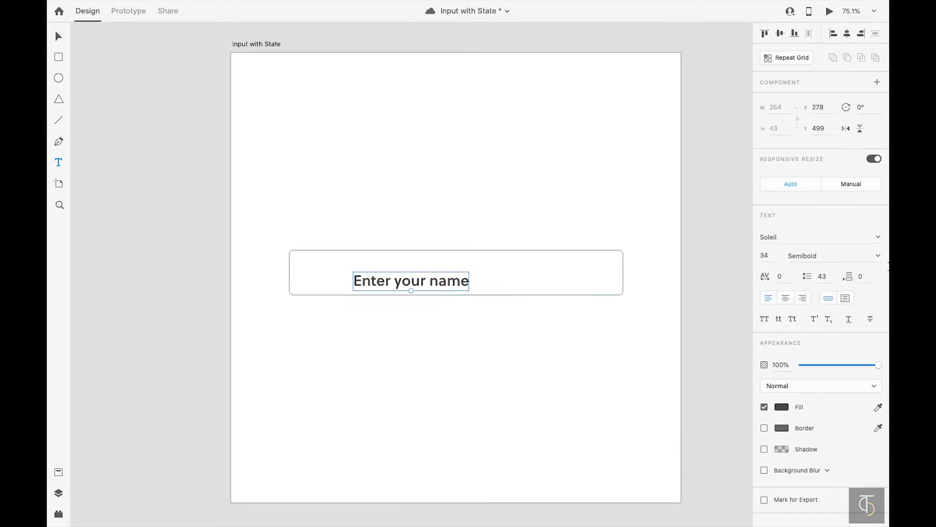
{"action": "key", "text": "ctrl+b"}
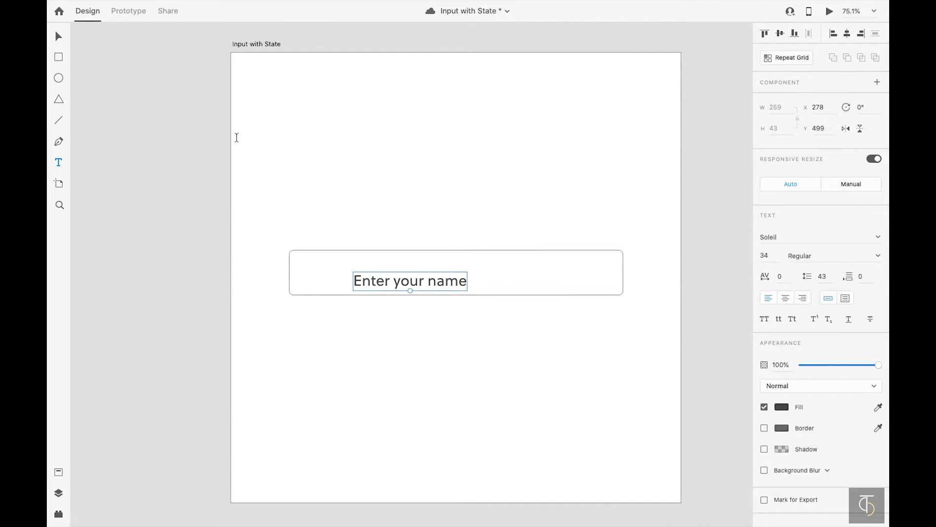
- Set the placeholder to 70% opacity and move it left inside the box
{"action": "left_click", "coordinate": [57, 35]}
{"action": "left_click", "coordinate": [394, 281]}
{"action": "key", "text": "7"}
{"action": "left_click_drag", "start_coordinate": [402, 281], "coordinate": [367, 312]}
- Duplicate the placeholder as an 'I' caret text and set it to 0% opacity
{"action": "key", "text": "Return"}
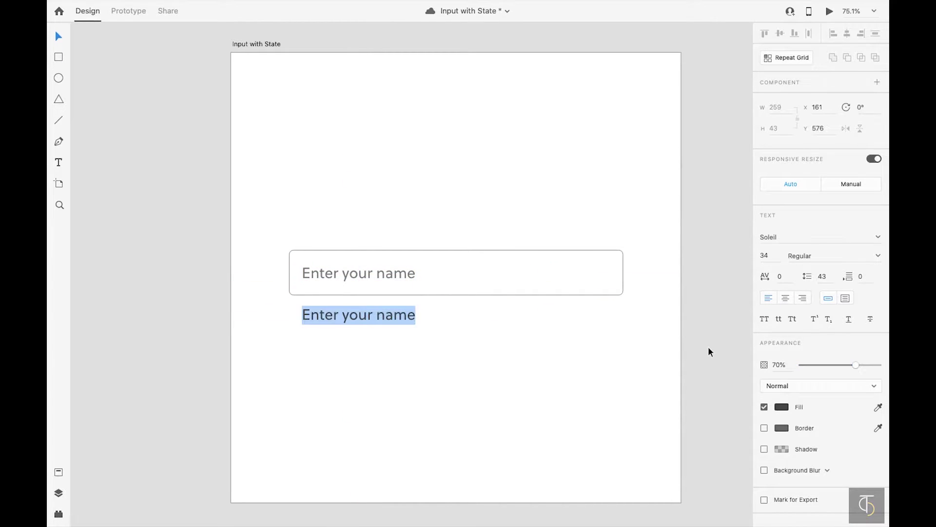
{"action": "key", "text": "BackSpace"}
{"action": "type", "text": "I"}
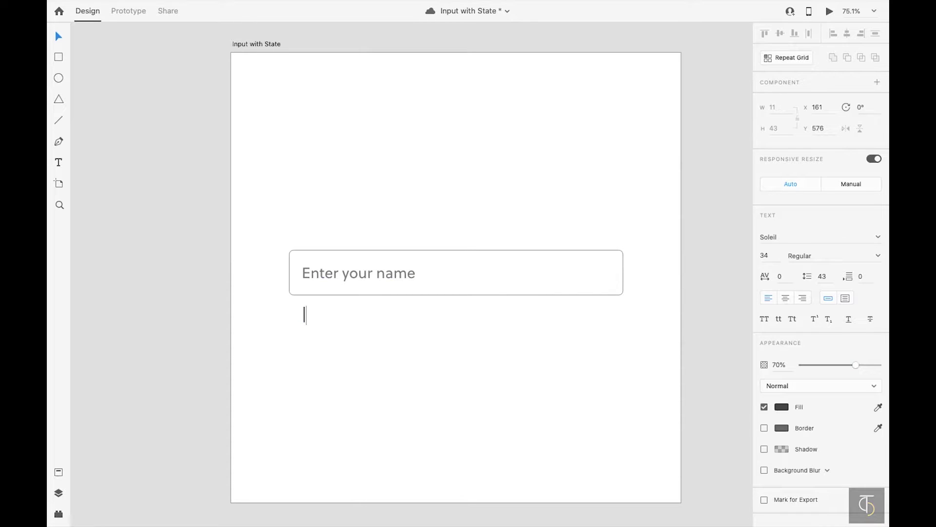
{"action": "key", "text": "Escape"}
{"action": "key", "text": "0"}
{"action": "left_click", "coordinate": [455, 367]}
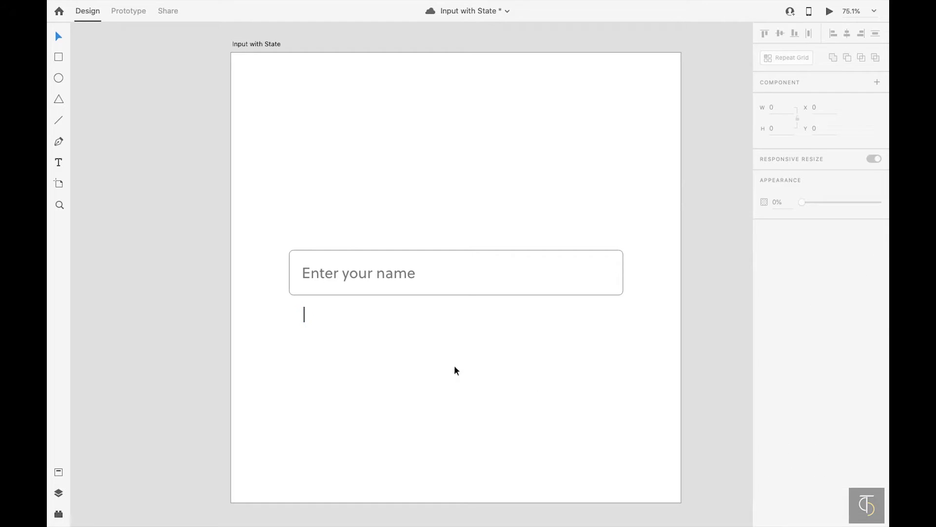
{"action": "left_click", "coordinate": [305, 312]}
{"action": "key", "text": "0"}
{"action": "key", "text": "0"}
{"action": "left_click", "coordinate": [390, 333]}
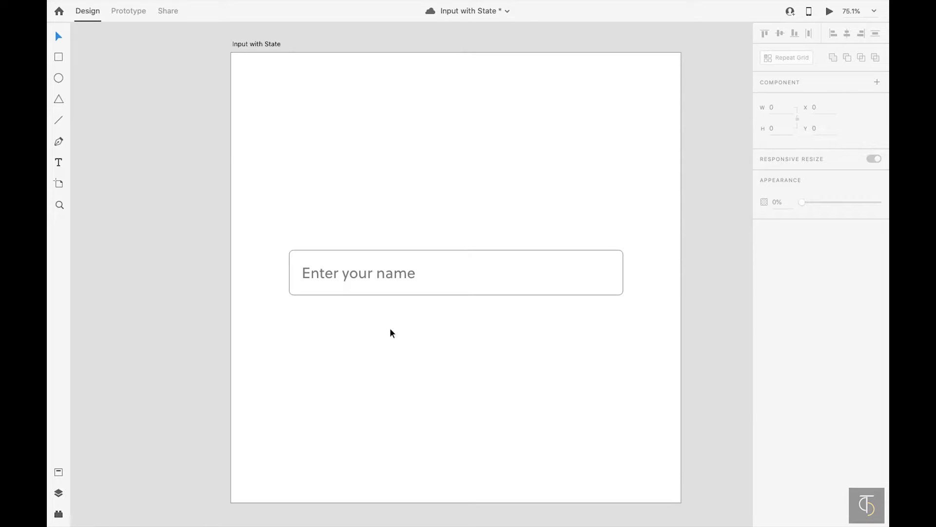
- Draw a small borderless rectangle just below the input box's right end
{"action": "left_click", "coordinate": [302, 314]}
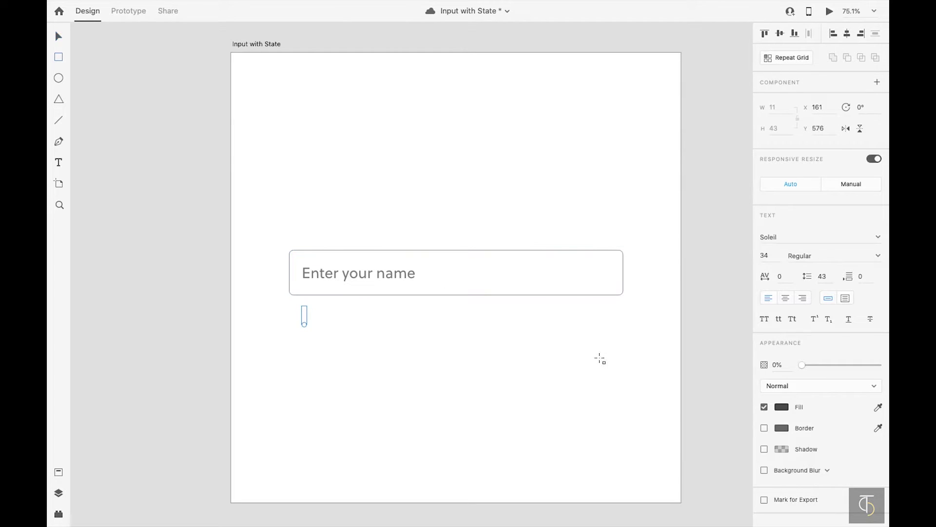
{"action": "left_click_drag", "start_coordinate": [554, 303], "coordinate": [614, 324]}
{"action": "left_click", "coordinate": [764, 322]}
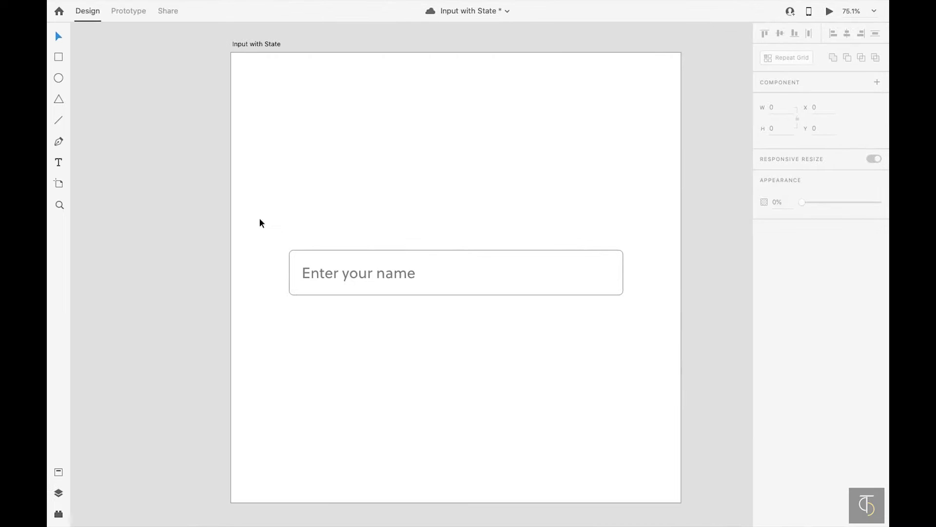
- Make the box, placeholder, hidden caret and small rectangle one 761 × 170 component
{"action": "left_click_drag", "start_coordinate": [264, 223], "coordinate": [623, 339]}
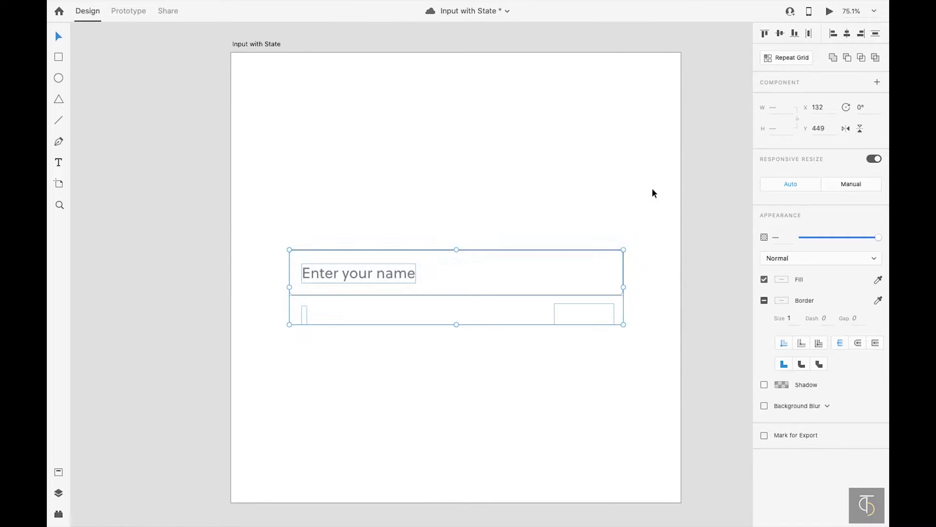
{"action": "left_click", "coordinate": [878, 83]}
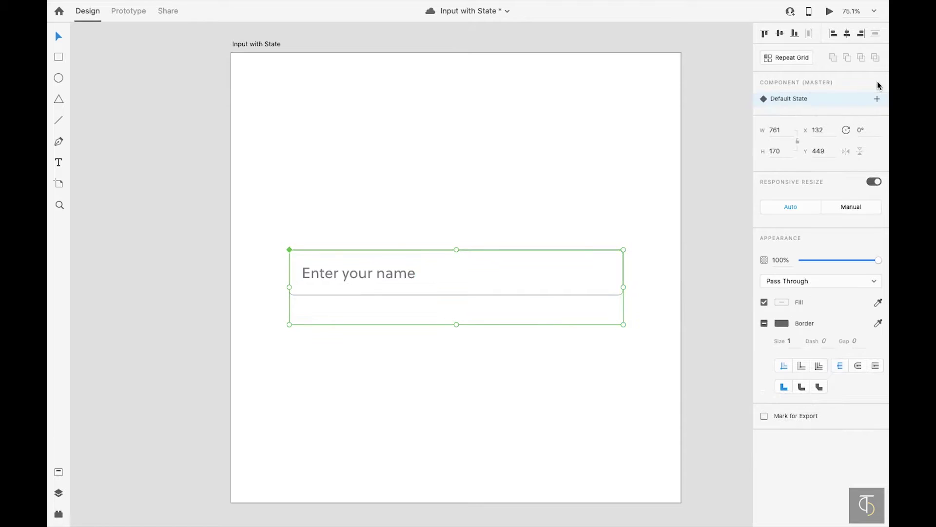
{"action": "left_click", "coordinate": [490, 151]}
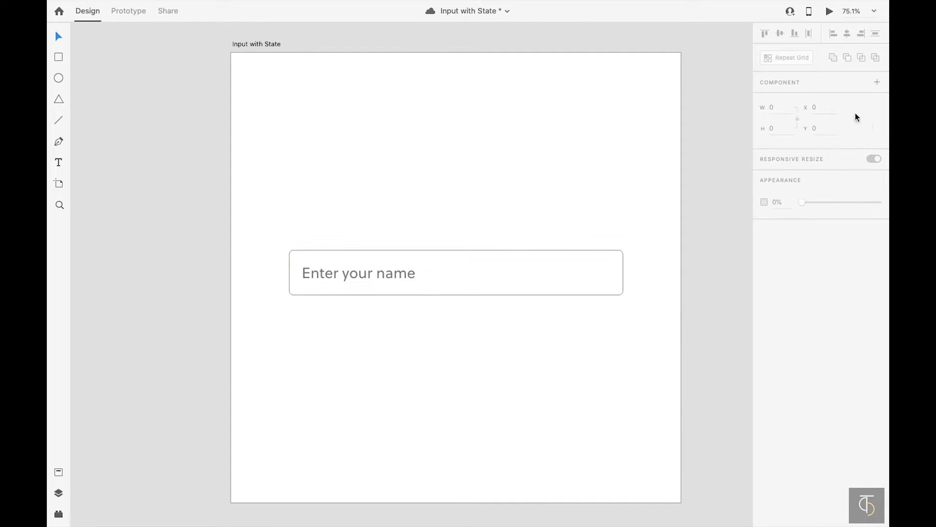
{"action": "left_click", "coordinate": [430, 292]}
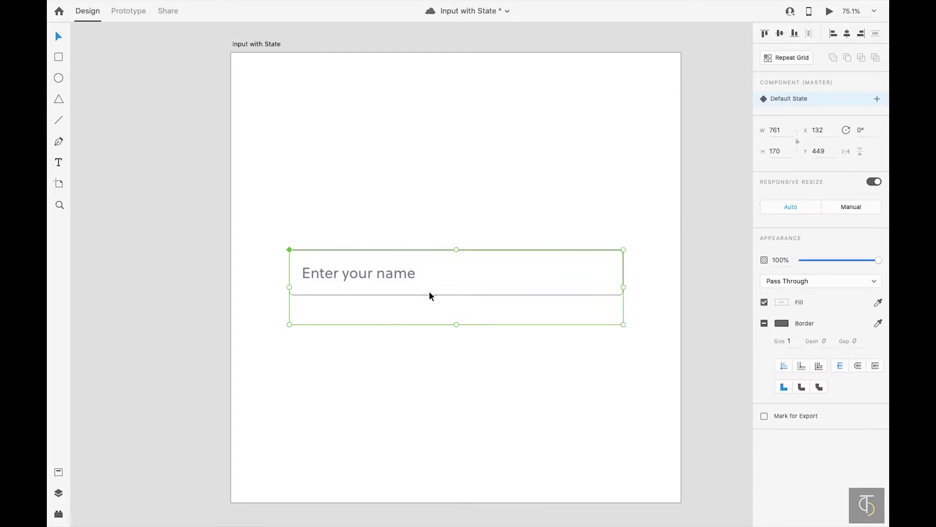
- Add a Hover State to the input component
{"action": "left_click", "coordinate": [877, 99]}
{"action": "left_click", "coordinate": [800, 128]}
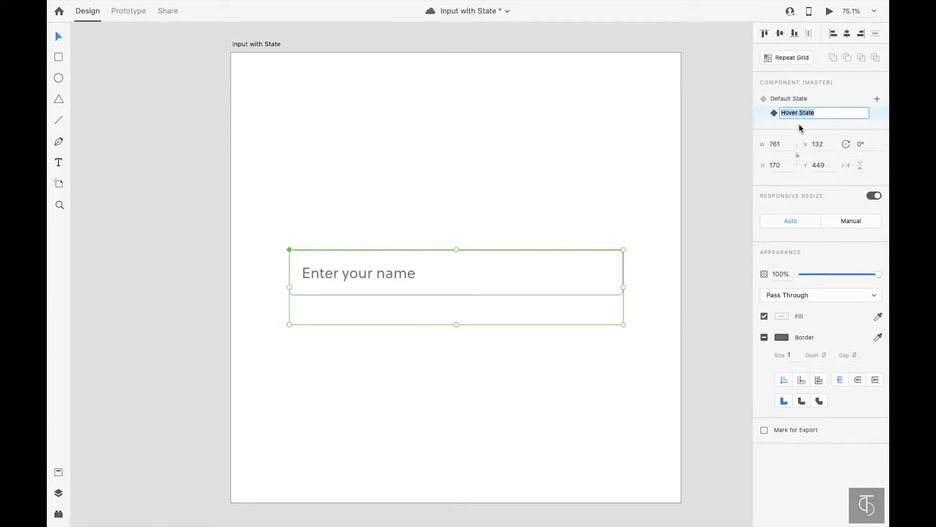
{"action": "left_click", "coordinate": [731, 137]}
{"action": "left_click", "coordinate": [502, 260]}
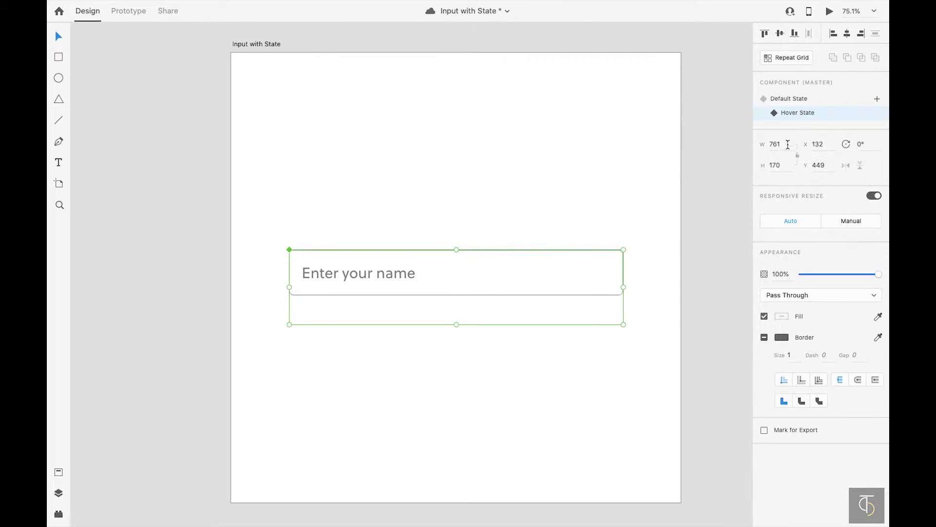
- In Hover State, change the placeholder text colour to blue
{"action": "double_click", "coordinate": [385, 274]}
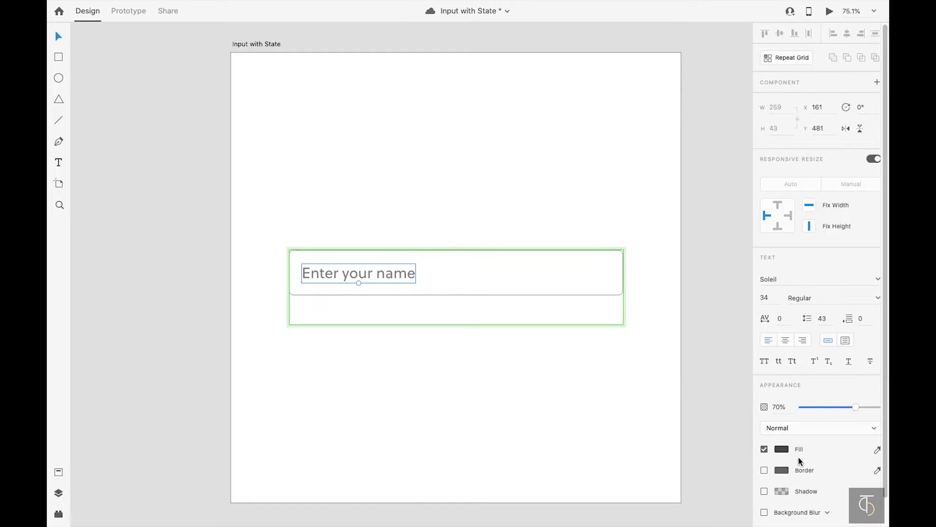
{"action": "left_click", "coordinate": [782, 448]}
{"action": "left_click", "coordinate": [667, 508]}
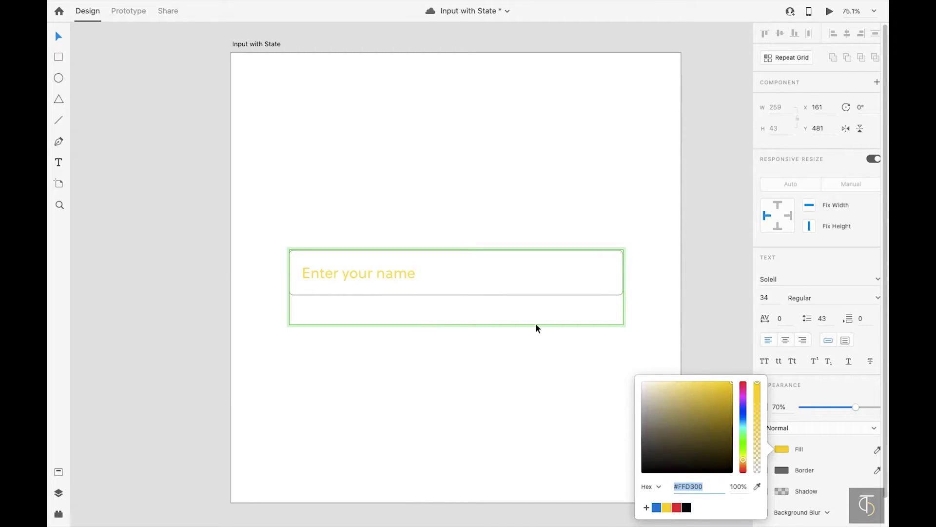
{"action": "left_click", "coordinate": [657, 508]}
{"action": "left_click", "coordinate": [520, 288]}
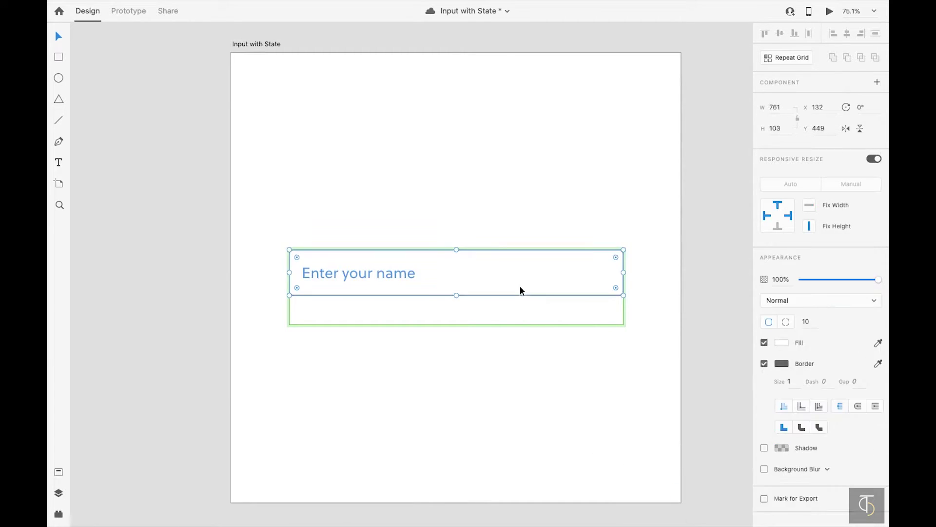
- Change the input box border to blue and reselect the component
{"action": "left_click", "coordinate": [610, 291]}
{"action": "left_click", "coordinate": [780, 364]}
{"action": "left_click", "coordinate": [657, 423]}
{"action": "left_click", "coordinate": [541, 418]}
{"action": "left_click", "coordinate": [369, 317]}
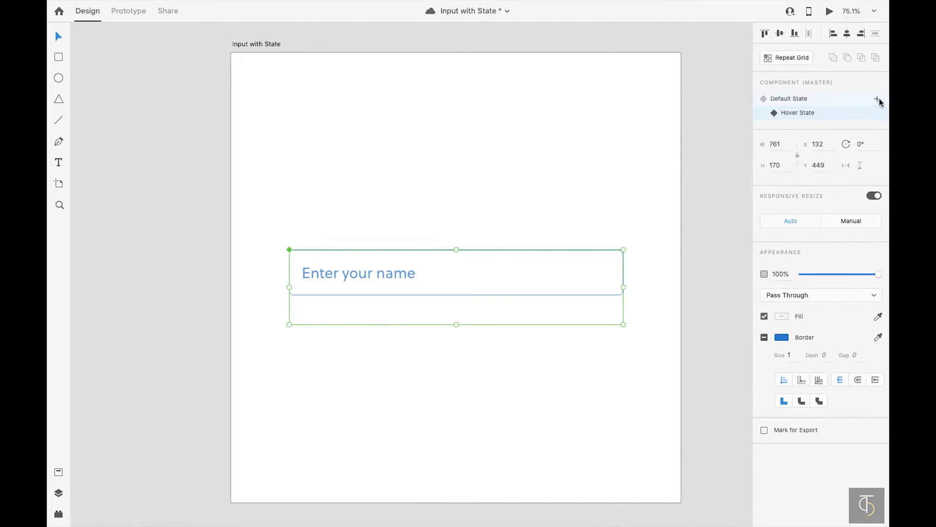
- Add a new component state named 'Active State'
{"action": "left_click", "coordinate": [877, 98]}
{"action": "type", "text": "Acti"}
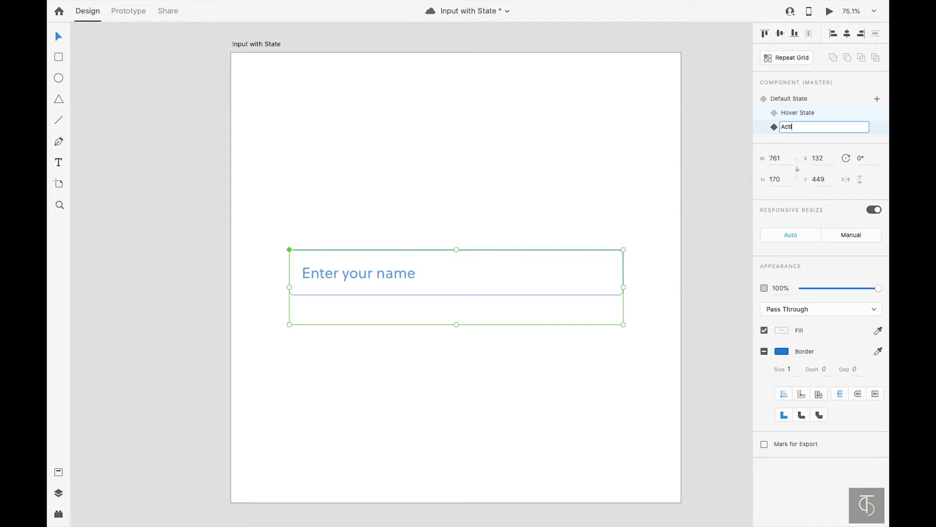
{"action": "type", "text": "ve State"}
{"action": "key", "text": "Return"}
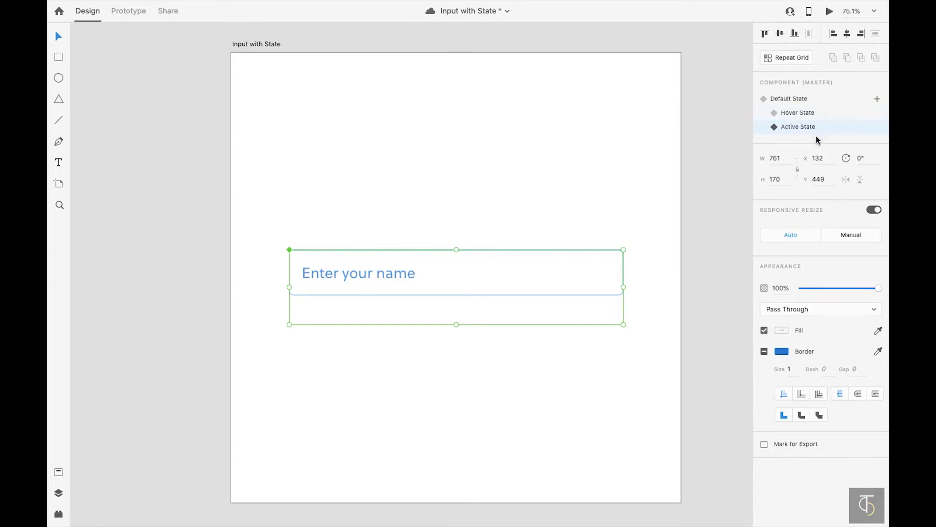
- Move the 'Enter your name' label above the box and set its size to 28
{"action": "double_click", "coordinate": [376, 273]}
{"action": "left_click_drag", "start_coordinate": [384, 272], "coordinate": [371, 239]}
{"action": "left_click_drag", "start_coordinate": [777, 297], "coordinate": [727, 299]}
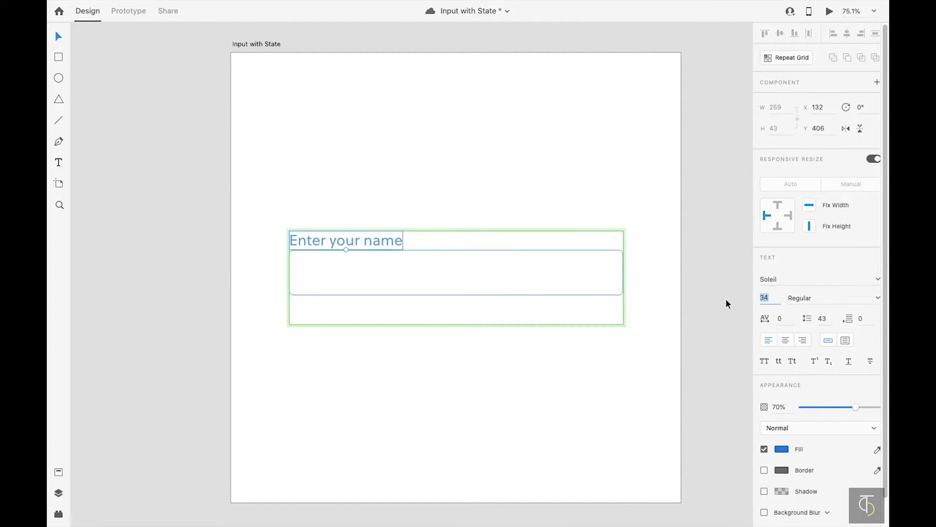
{"action": "type", "text": "38"}
{"action": "key", "text": "Tab"}
{"action": "left_click", "coordinate": [765, 299]}
{"action": "type", "text": "28"}
{"action": "key", "text": "Return"}
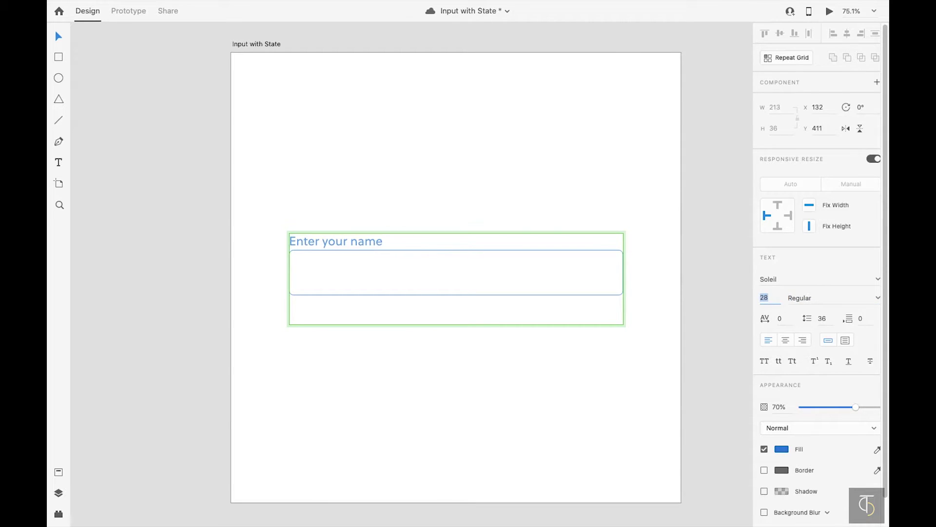
- Make the label Semibold at 100% opacity, nudged slightly upward
{"action": "left_click", "coordinate": [874, 298]}
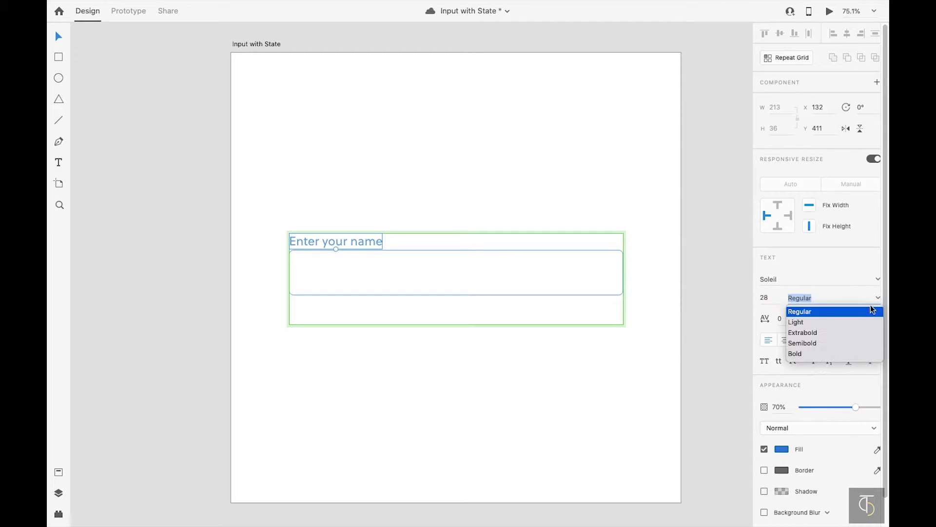
{"action": "left_click", "coordinate": [813, 348]}
{"action": "type", "text": "0"}
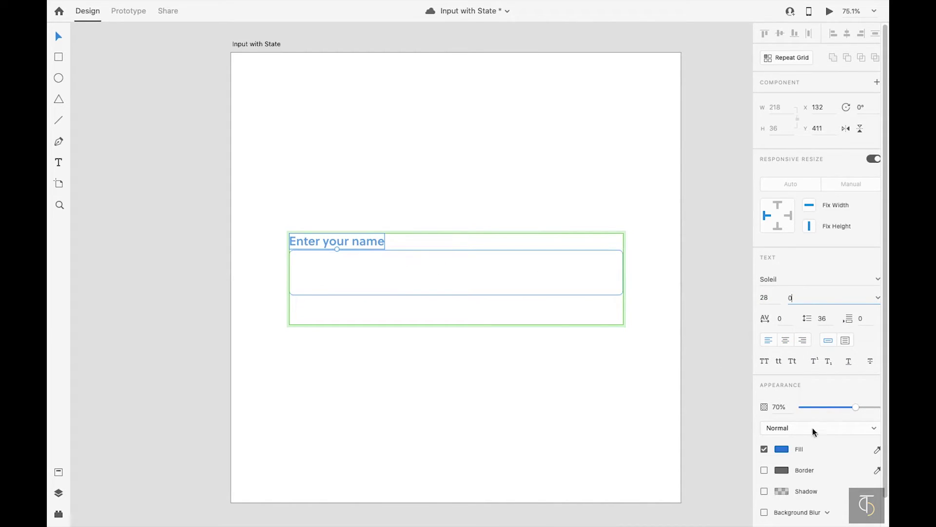
{"action": "left_click_drag", "start_coordinate": [856, 407], "coordinate": [888, 407]}
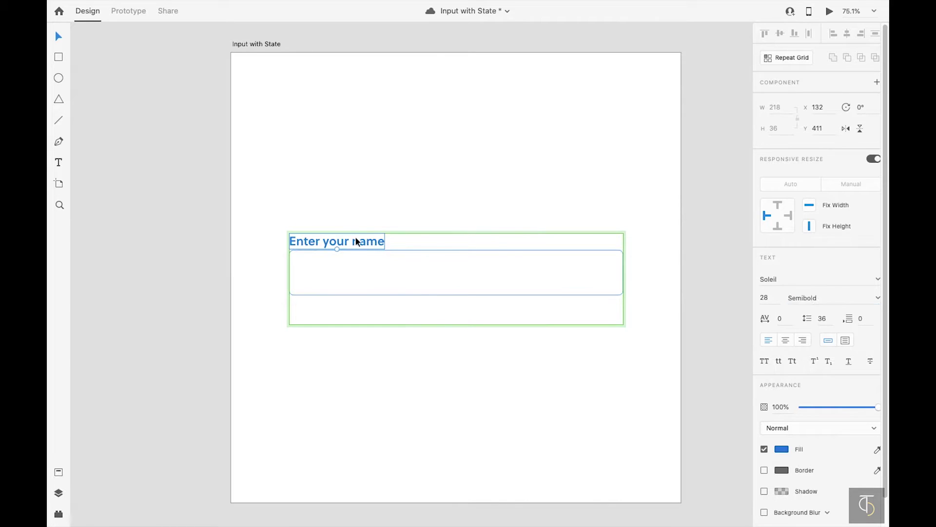
{"action": "left_click_drag", "start_coordinate": [359, 239], "coordinate": [356, 237]}
- Move the caret into the input box and make it fully visible
{"action": "left_click_drag", "start_coordinate": [302, 311], "coordinate": [306, 270]}
{"action": "key", "text": "0"}
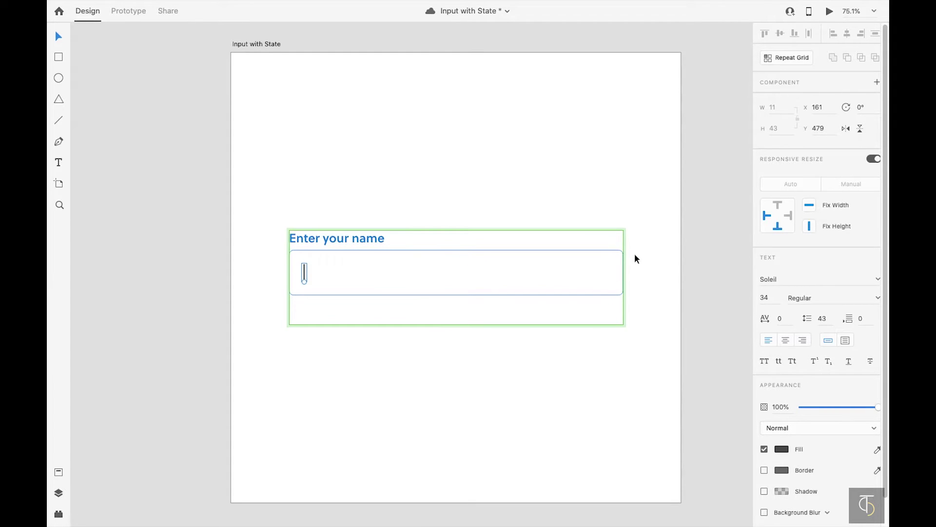
{"action": "key", "text": "Escape"}
{"action": "key", "text": "Escape"}
{"action": "left_click", "coordinate": [400, 252]}
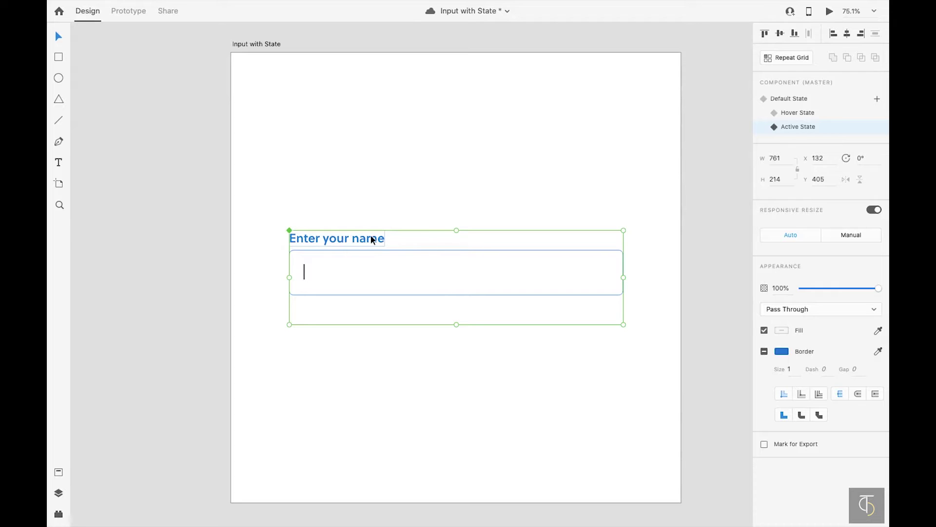
- Fine-tune the label's vertical position and reselect the whole component
{"action": "double_click", "coordinate": [370, 236]}
{"action": "key", "text": "Up"}
{"action": "key", "text": "Up"}
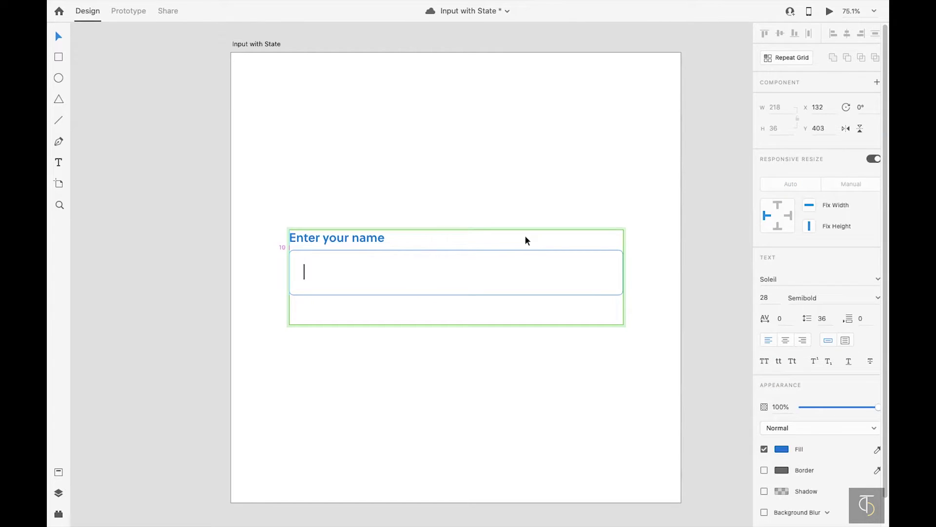
{"action": "key", "text": "Down"}
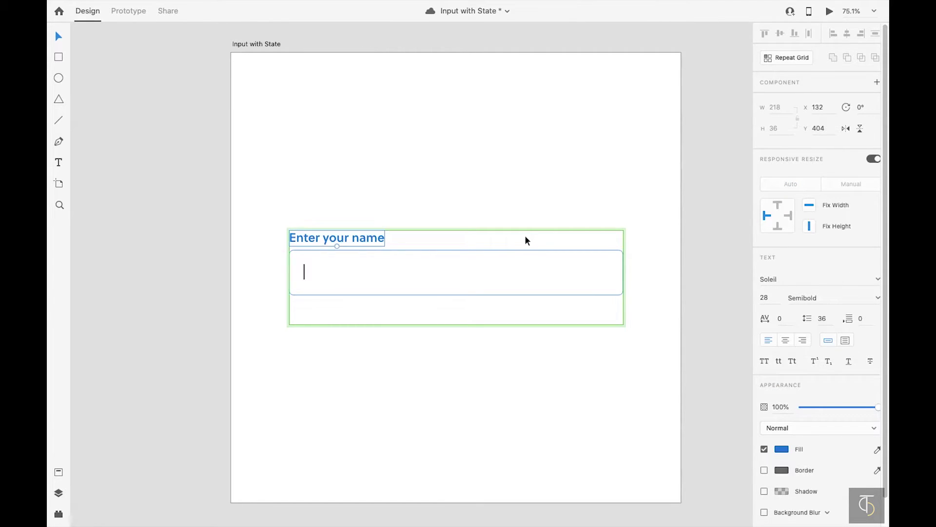
{"action": "left_click", "coordinate": [492, 289]}
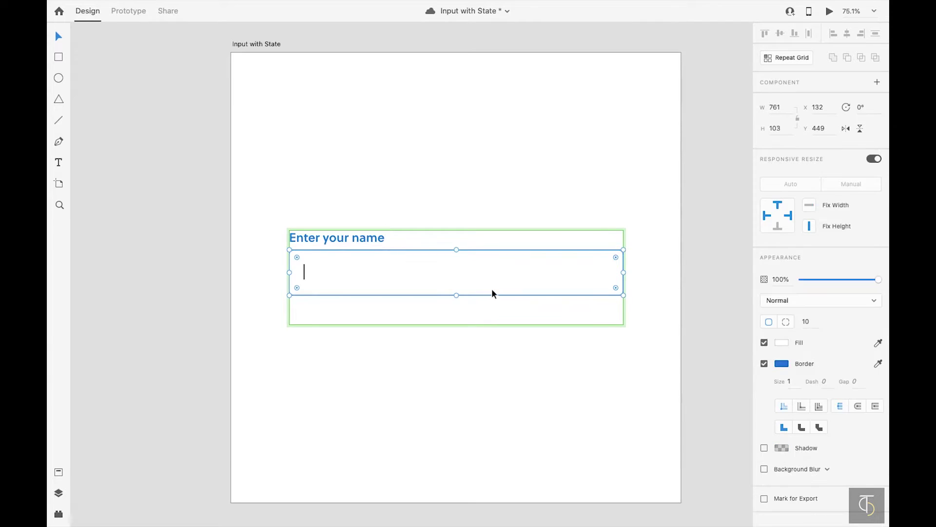
{"action": "left_click", "coordinate": [710, 249]}
{"action": "left_click", "coordinate": [554, 263]}
- Add a 'Filled State' and type a sample full name into the caret text
{"action": "left_click", "coordinate": [877, 100]}
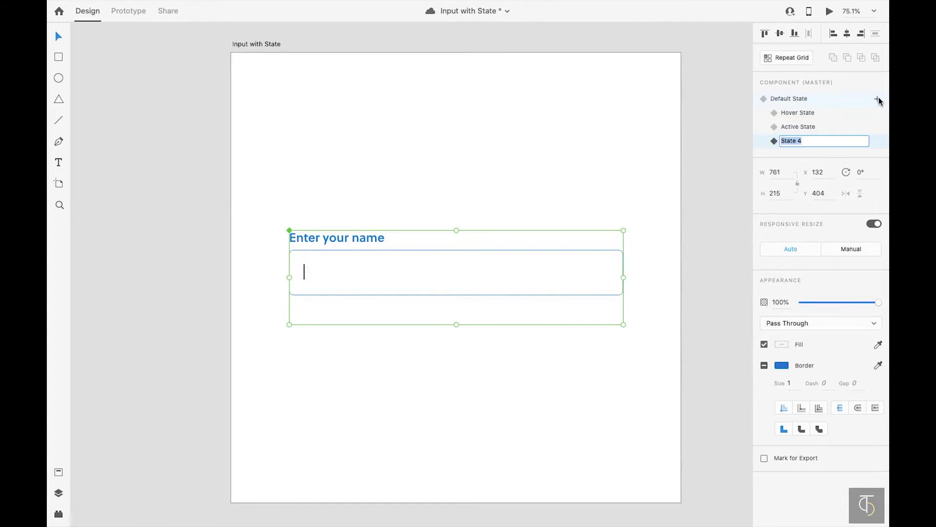
{"action": "type", "text": "Filled State"}
{"action": "key", "text": "Return"}
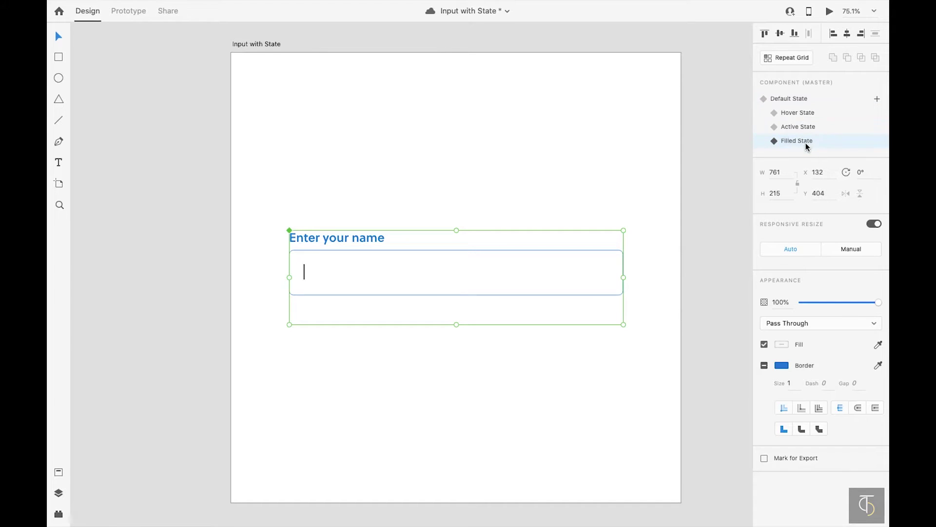
{"action": "double_click", "coordinate": [305, 272]}
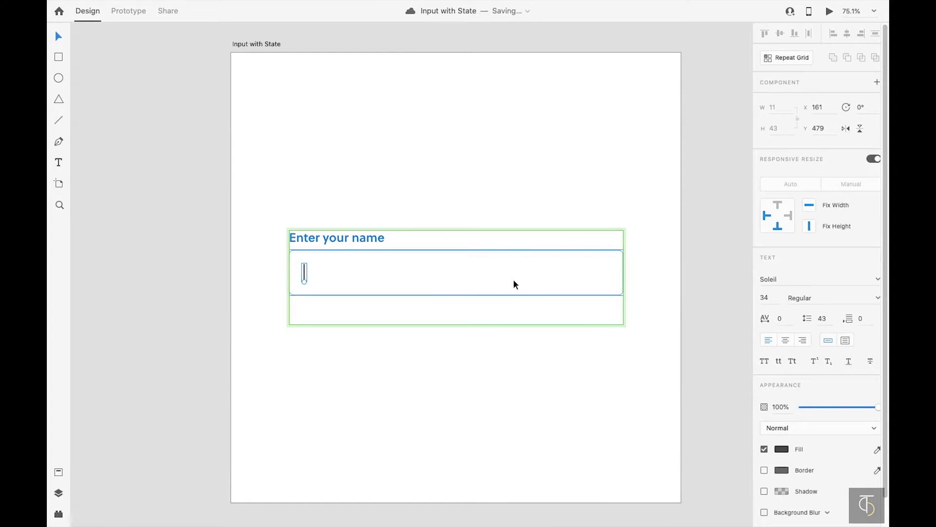
{"action": "left_click", "coordinate": [303, 266]}
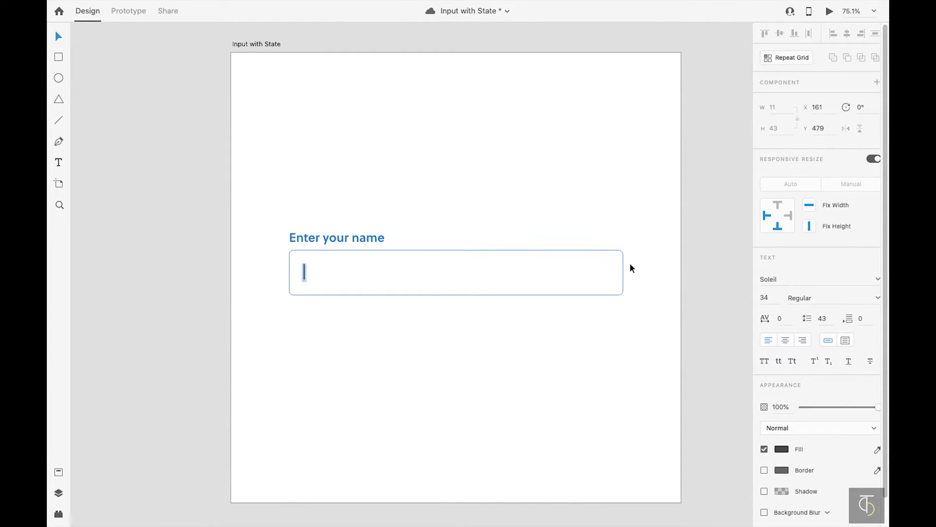
- Colour the sample name blue (#1077DE) and reselect the component
{"action": "left_click_drag", "start_coordinate": [410, 271], "coordinate": [266, 275]}
{"action": "left_click", "coordinate": [782, 448]}
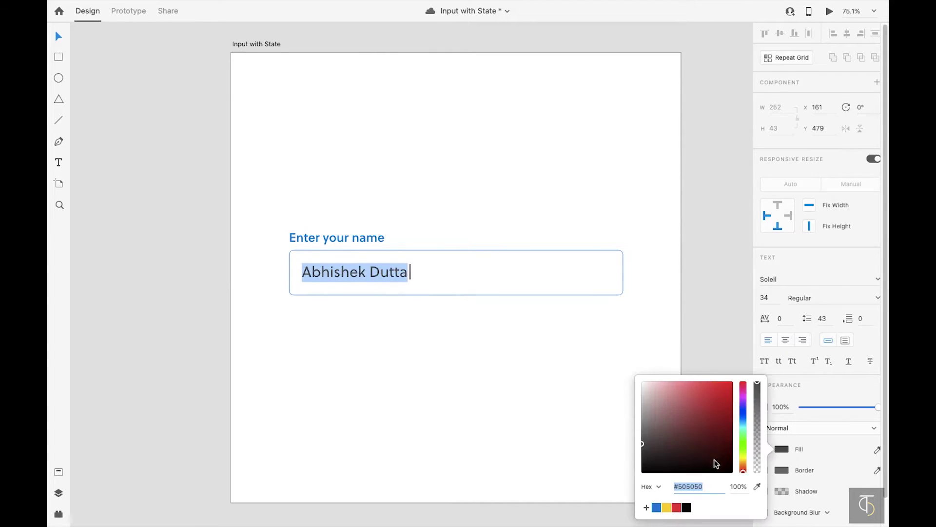
{"action": "left_click", "coordinate": [657, 507]}
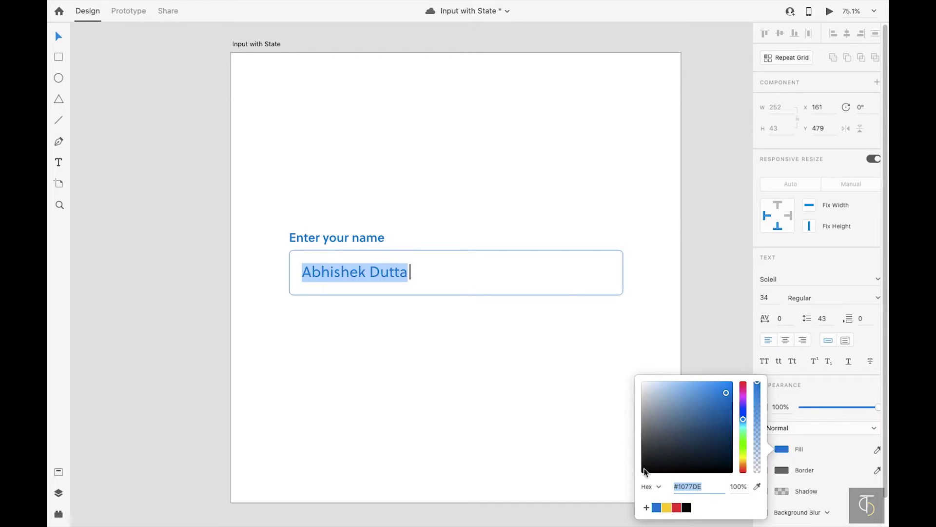
{"action": "left_click", "coordinate": [547, 335]}
{"action": "left_click", "coordinate": [526, 282]}
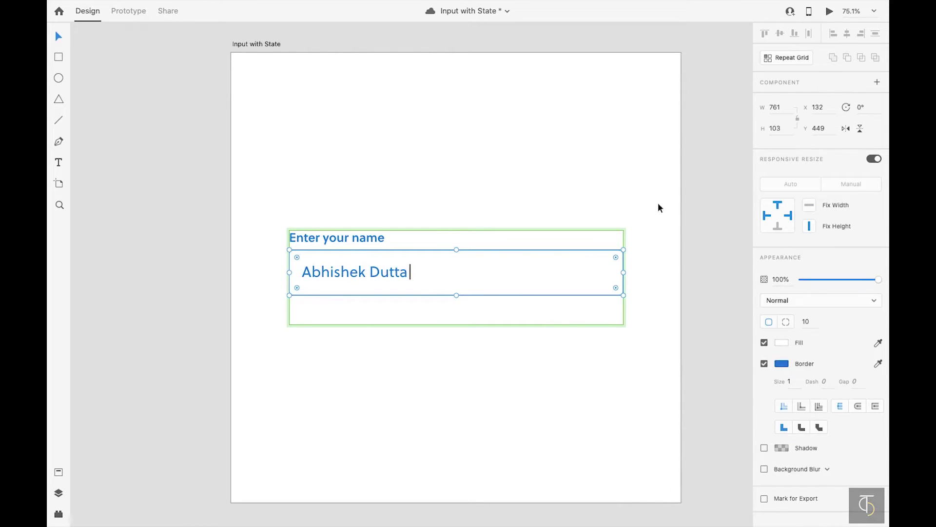
{"action": "left_click", "coordinate": [642, 194]}
{"action": "left_click", "coordinate": [502, 266]}
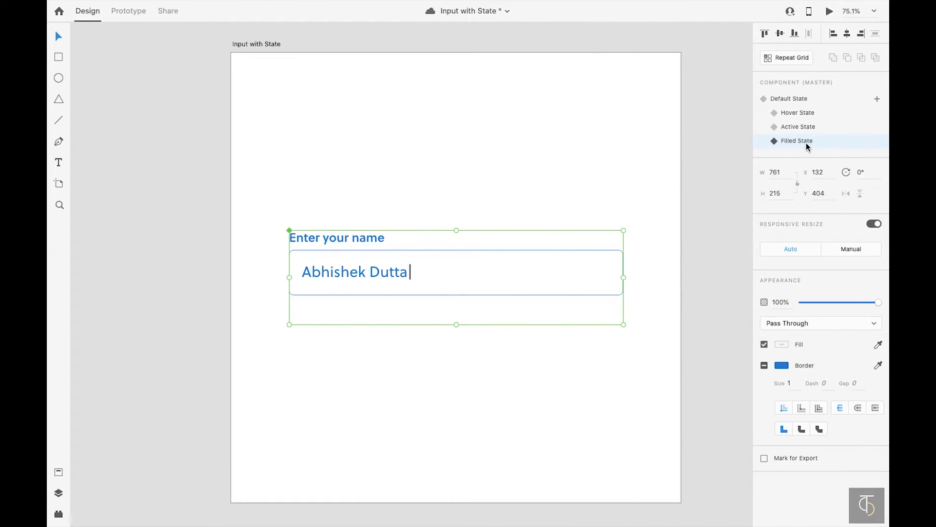
- Add a 'Final State' and remove the caret bar after the sample name
{"action": "left_click", "coordinate": [880, 99]}
{"action": "type", "text": "Fin"}
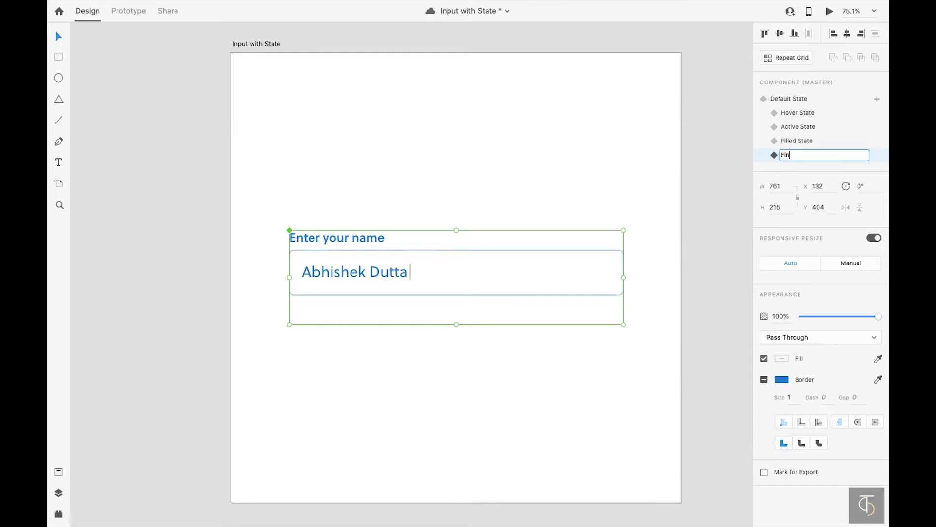
{"action": "key", "text": "Return"}
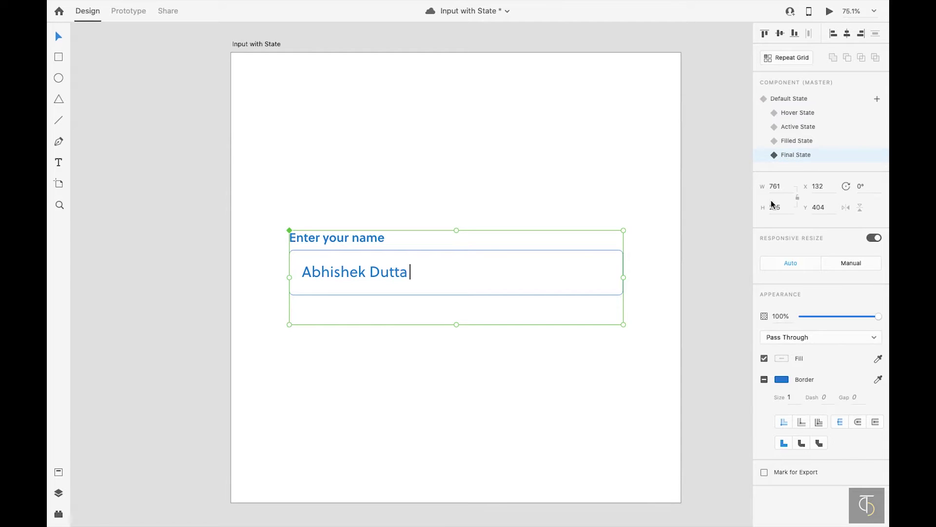
{"action": "double_click", "coordinate": [400, 273]}
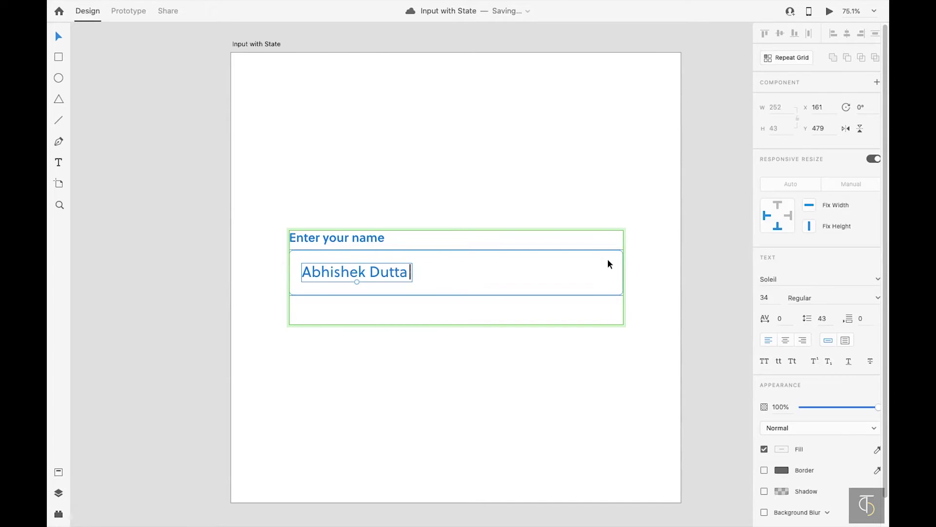
{"action": "key", "text": "ctrl+a"}
{"action": "key", "text": "Right"}
{"action": "key", "text": "BackSpace"}
{"action": "key", "text": "Escape"}
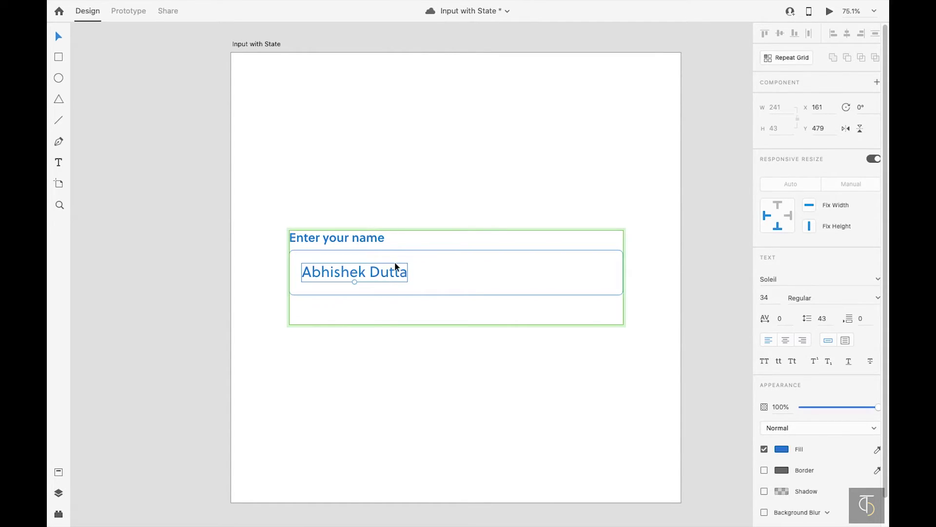
- Colour the sample name dark grey #333 and confirm the label's dark colour
{"action": "left_click", "coordinate": [783, 450]}
{"action": "type", "text": "333"}
{"action": "key", "text": "Return"}
{"action": "left_click", "coordinate": [372, 242]}
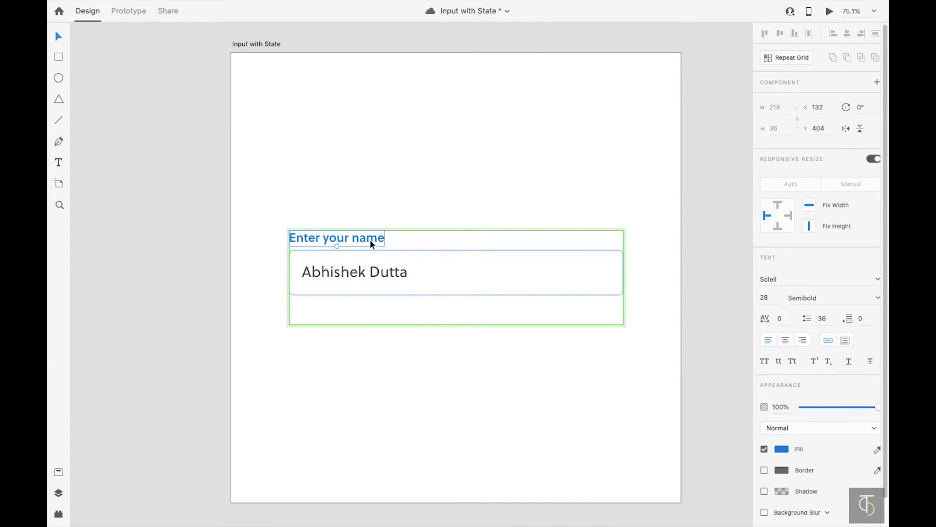
{"action": "left_click", "coordinate": [777, 450]}
{"action": "key", "text": "Return"}
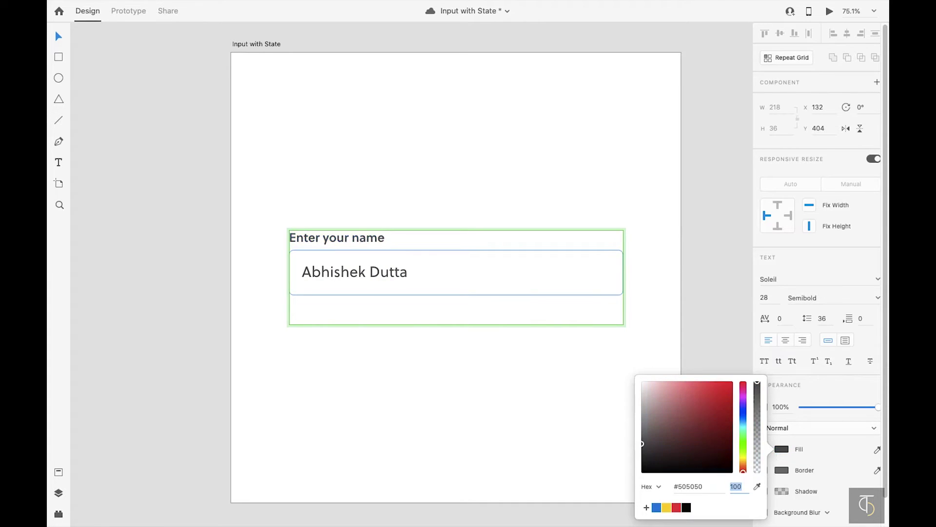
- Set the input box border to #505050, then show the Default State
{"action": "left_click", "coordinate": [579, 273]}
{"action": "left_click", "coordinate": [782, 364]}
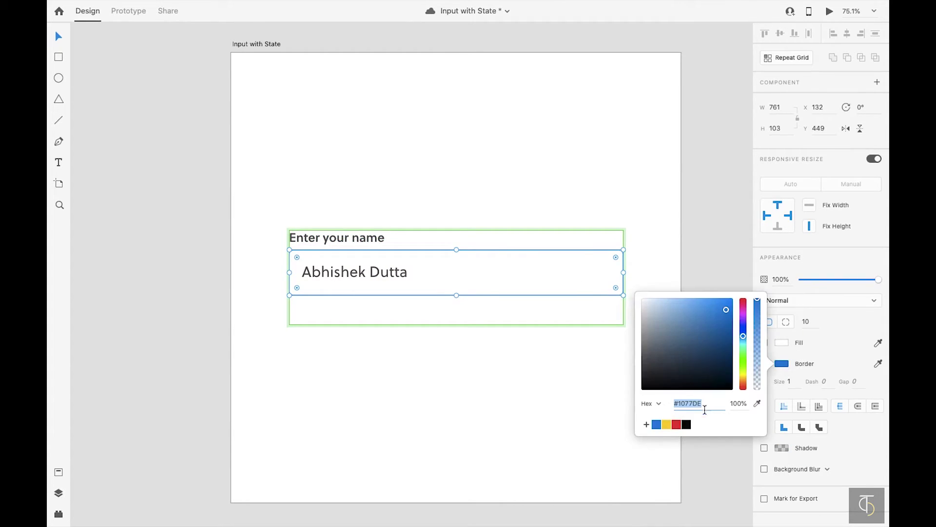
{"action": "type", "text": "505050"}
{"action": "key", "text": "Tab"}
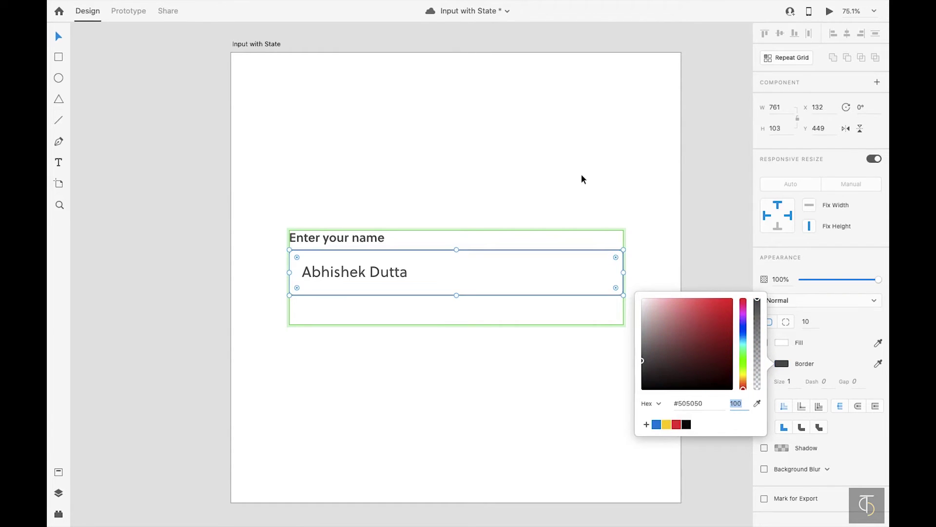
{"action": "left_click", "coordinate": [581, 176]}
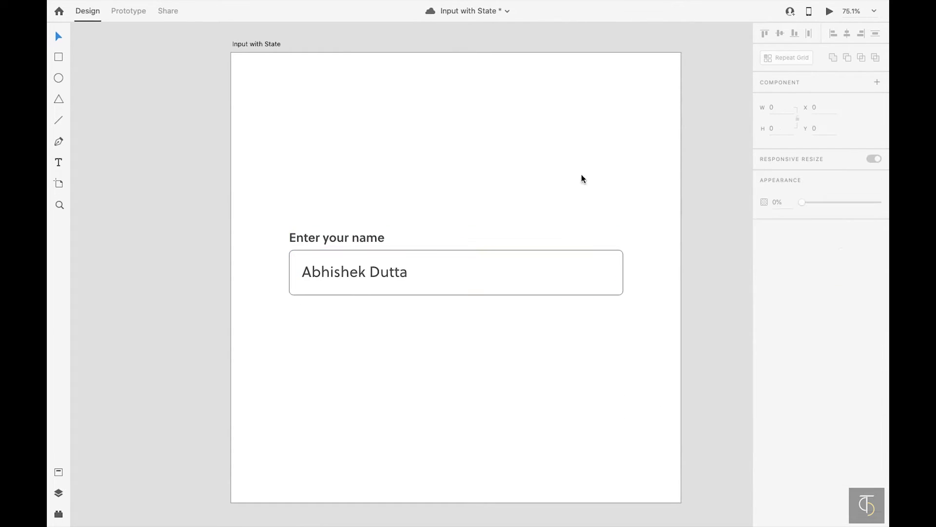
{"action": "left_click", "coordinate": [522, 276]}
{"action": "left_click", "coordinate": [797, 100]}
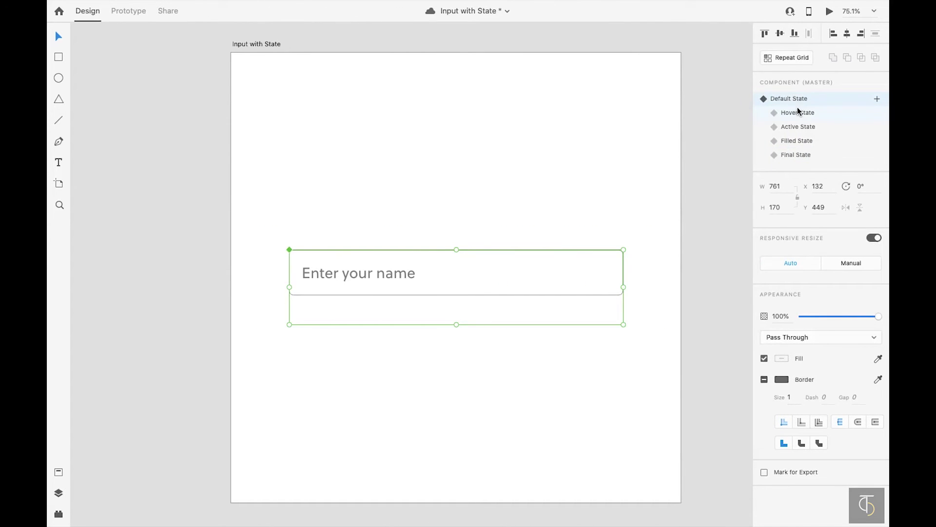
- In Prototype mode, select the inner input box in the Hover State
{"action": "left_click", "coordinate": [127, 11]}
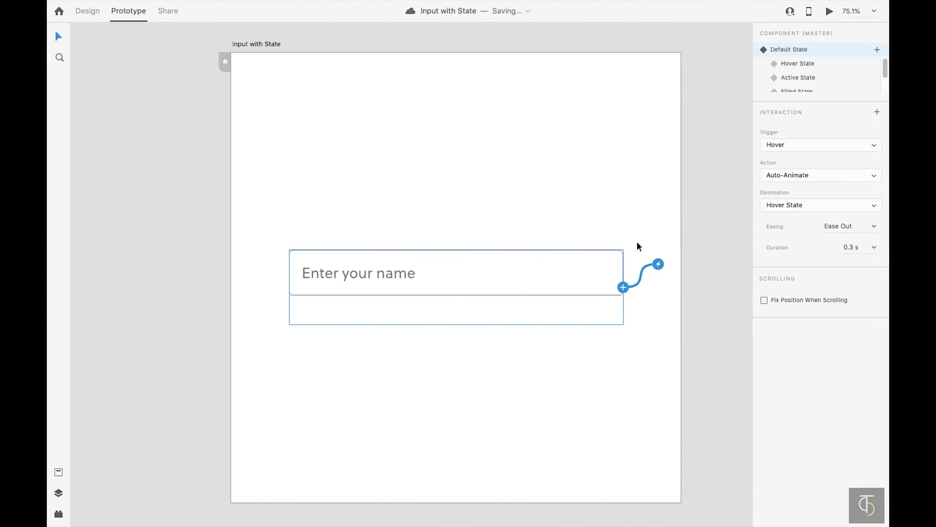
{"action": "left_click", "coordinate": [801, 63]}
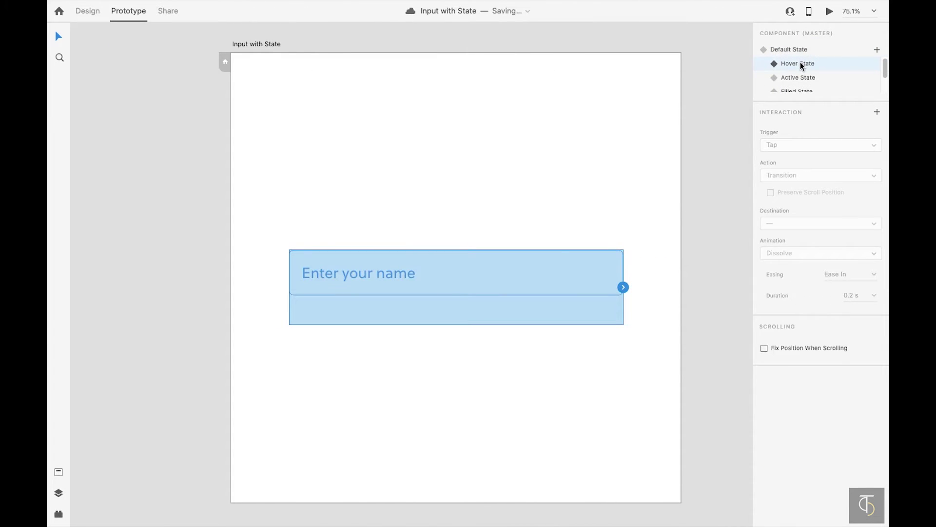
{"action": "double_click", "coordinate": [568, 263]}
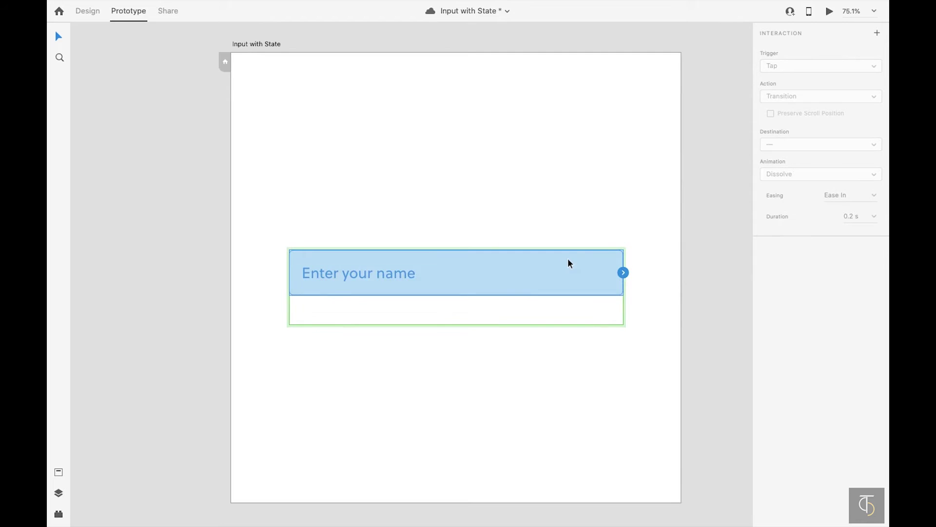
- Add a Tap interaction that auto-animates to the Active State
{"action": "left_click", "coordinate": [878, 33]}
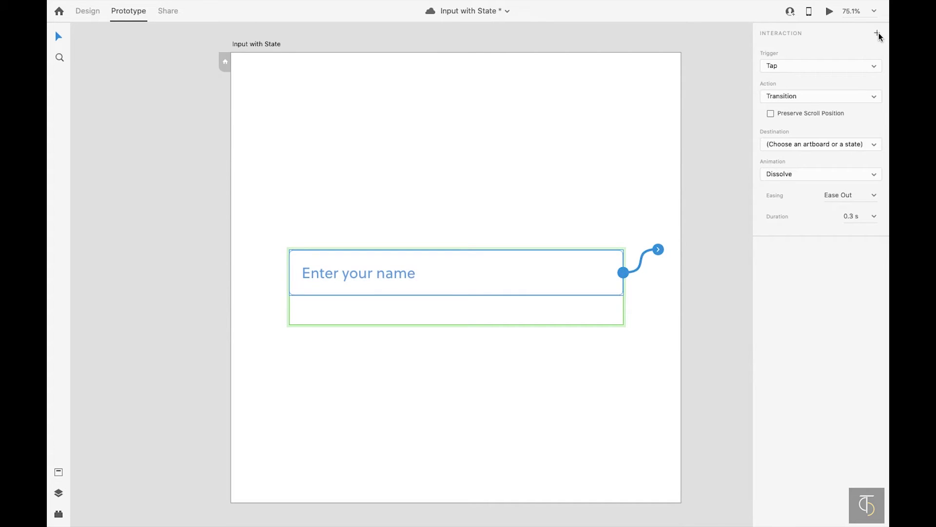
{"action": "left_click", "coordinate": [854, 143]}
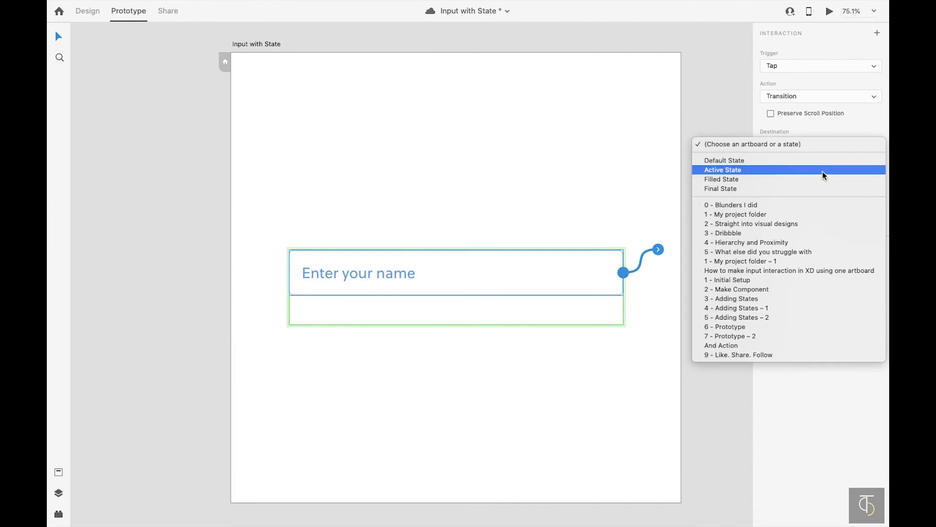
{"action": "left_click", "coordinate": [815, 171]}
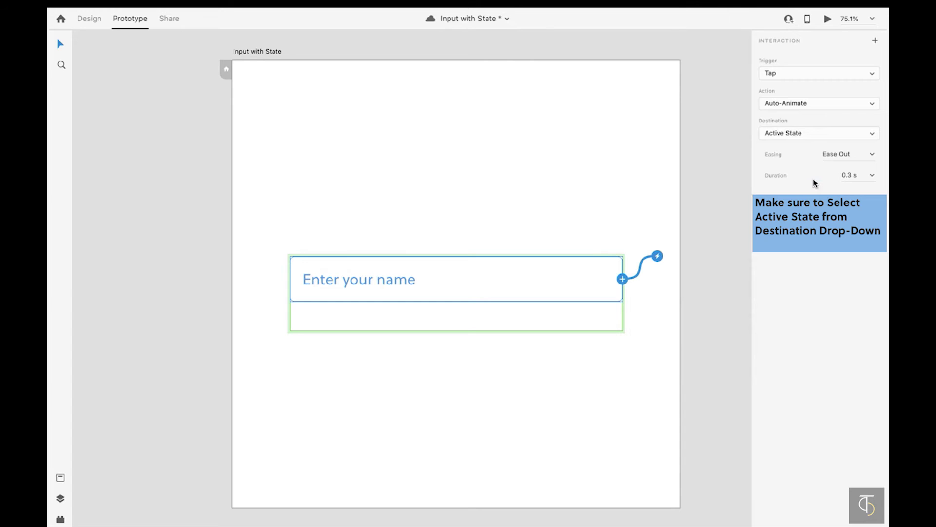
{"action": "left_click", "coordinate": [669, 187]}
{"action": "left_click", "coordinate": [611, 268]}
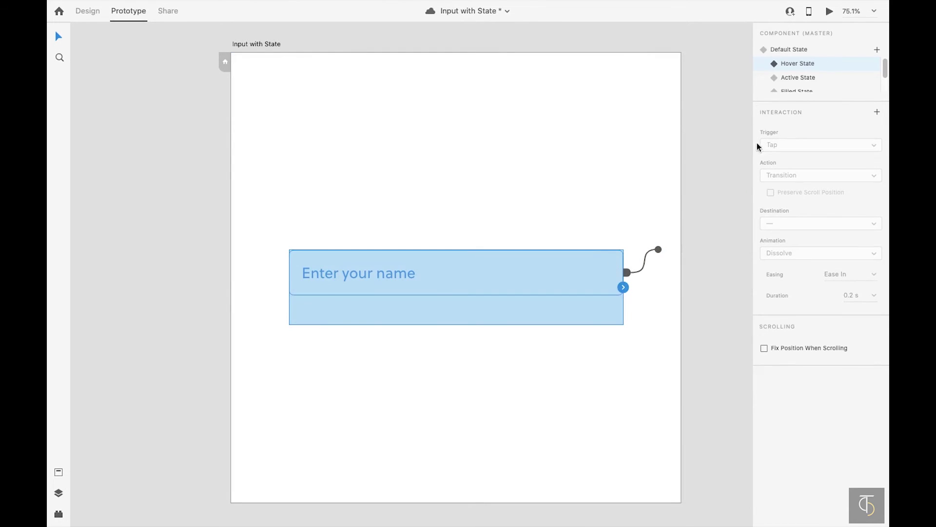
{"action": "left_click", "coordinate": [805, 79]}
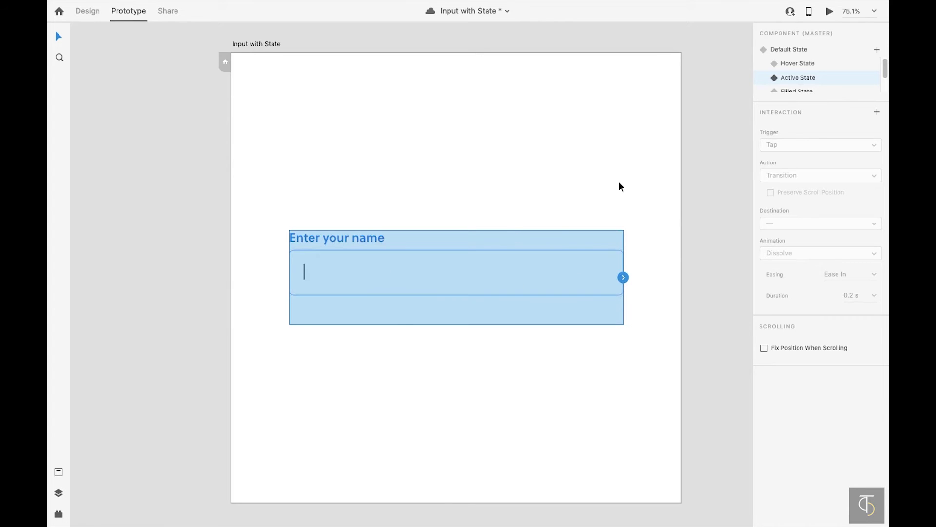
- In Active State, add a Tap interaction on the input field that goes to Filled State
{"action": "double_click", "coordinate": [518, 269]}
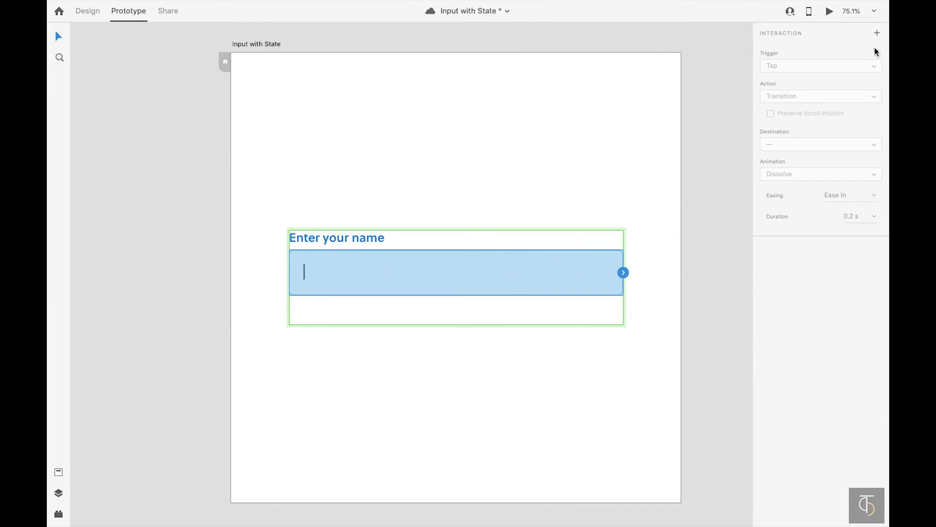
{"action": "left_click", "coordinate": [877, 32]}
{"action": "left_click", "coordinate": [838, 125]}
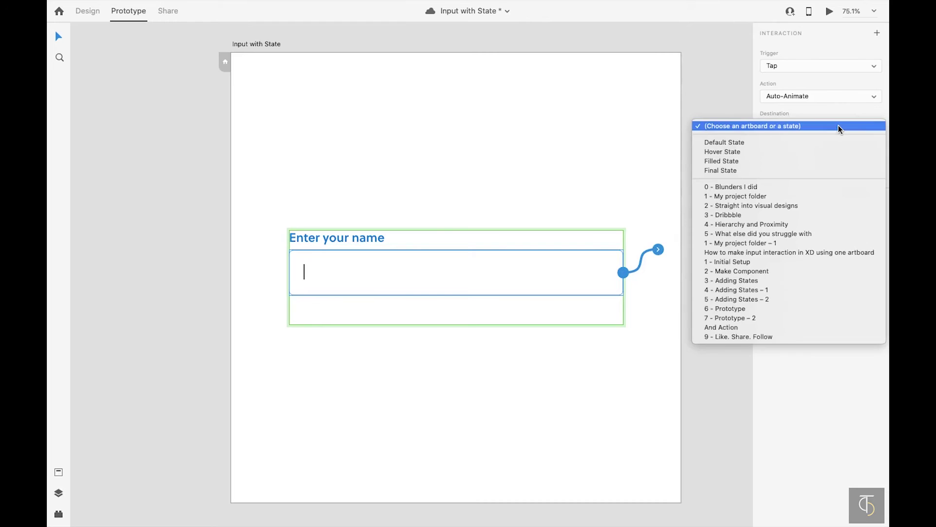
{"action": "left_click", "coordinate": [749, 161]}
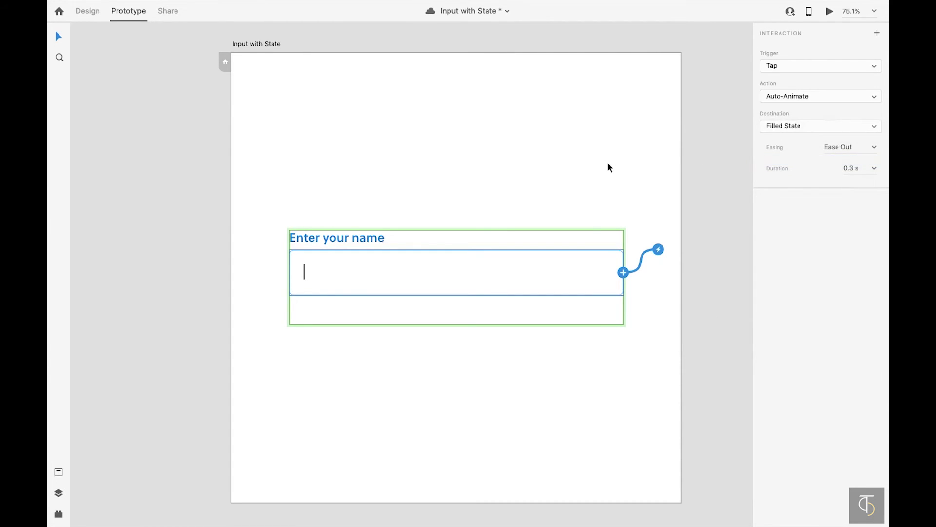
- In Filled State, give the hidden rectangle below the field a Tap interaction to Final State
{"action": "left_click", "coordinate": [607, 167]}
{"action": "left_click", "coordinate": [570, 278]}
{"action": "scroll", "coordinate": [817, 86], "scroll_direction": "down", "scroll_amount": 2}
{"action": "left_click", "coordinate": [807, 73]}
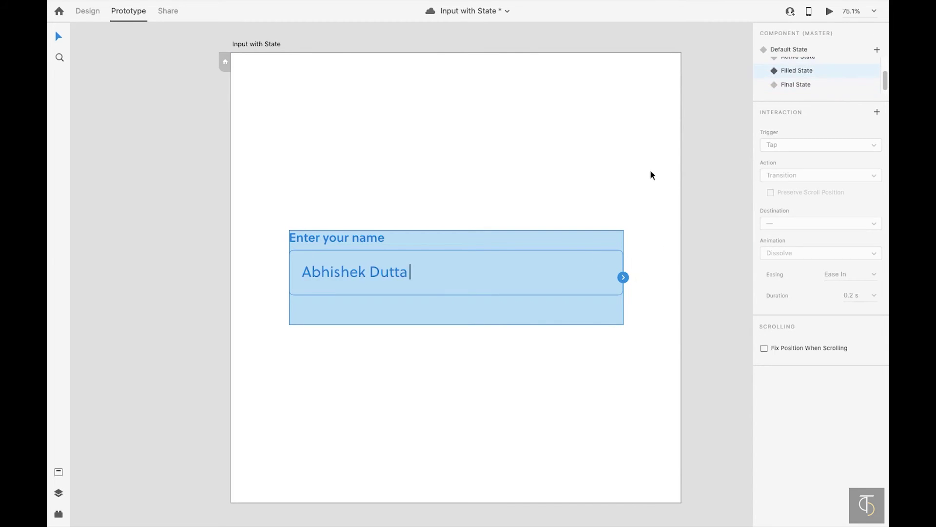
{"action": "left_click", "coordinate": [649, 172]}
{"action": "double_click", "coordinate": [567, 265]}
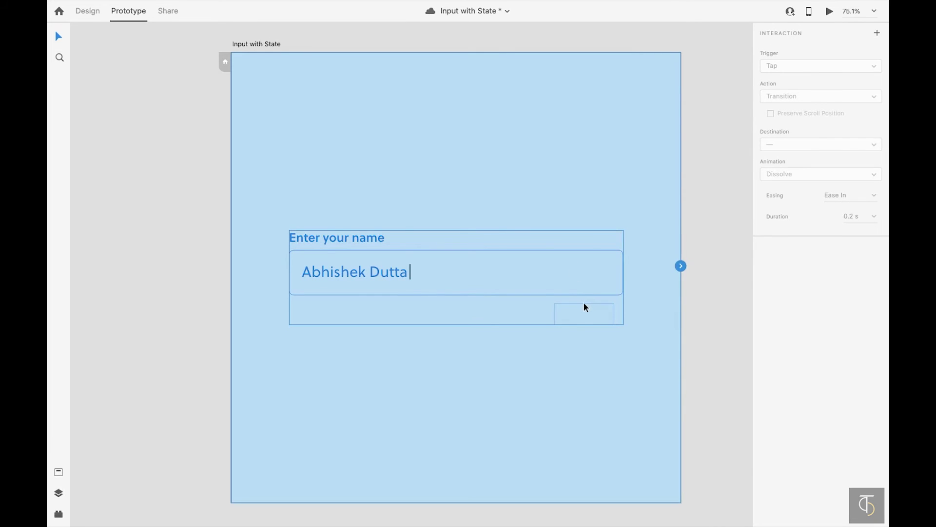
{"action": "left_click", "coordinate": [586, 314]}
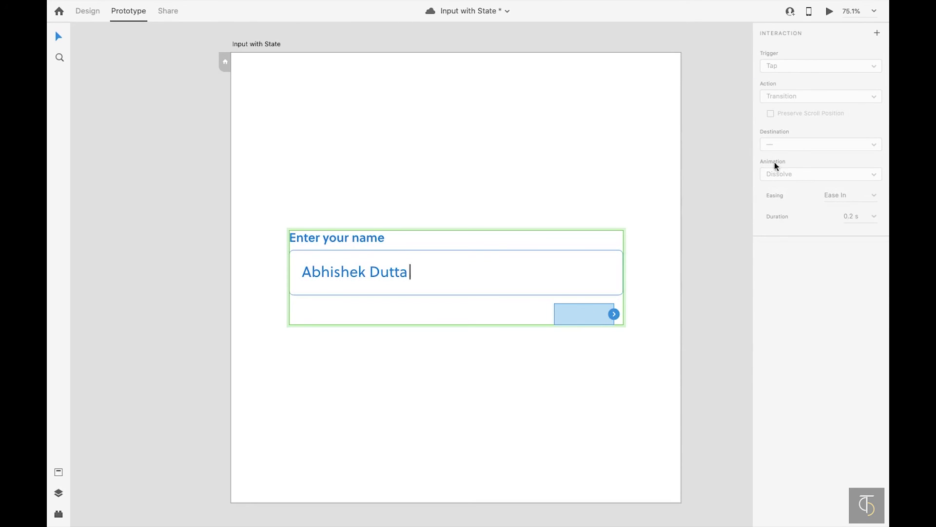
{"action": "left_click", "coordinate": [877, 32]}
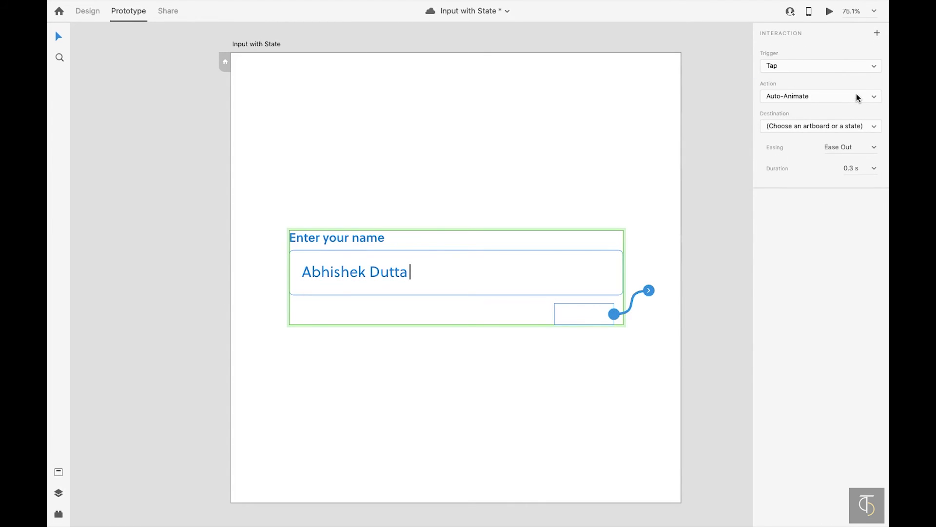
{"action": "left_click", "coordinate": [848, 126]}
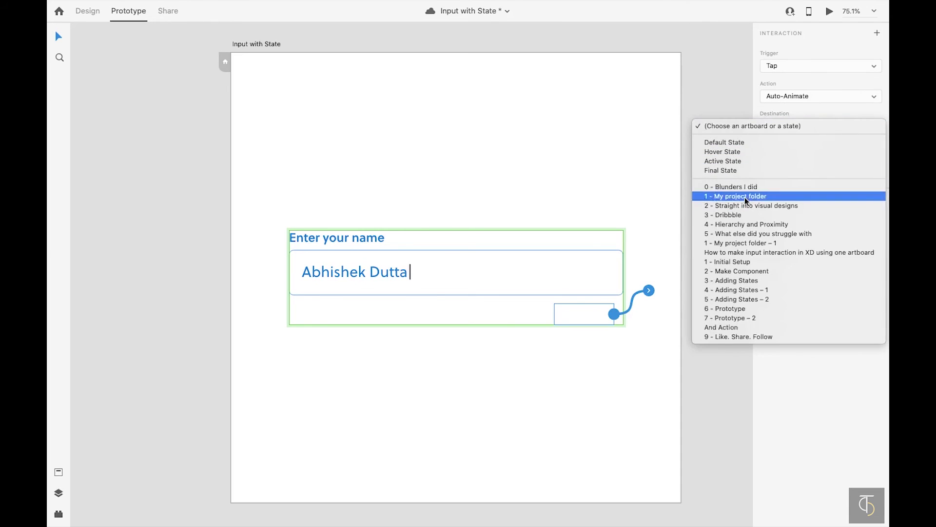
{"action": "left_click", "coordinate": [751, 172]}
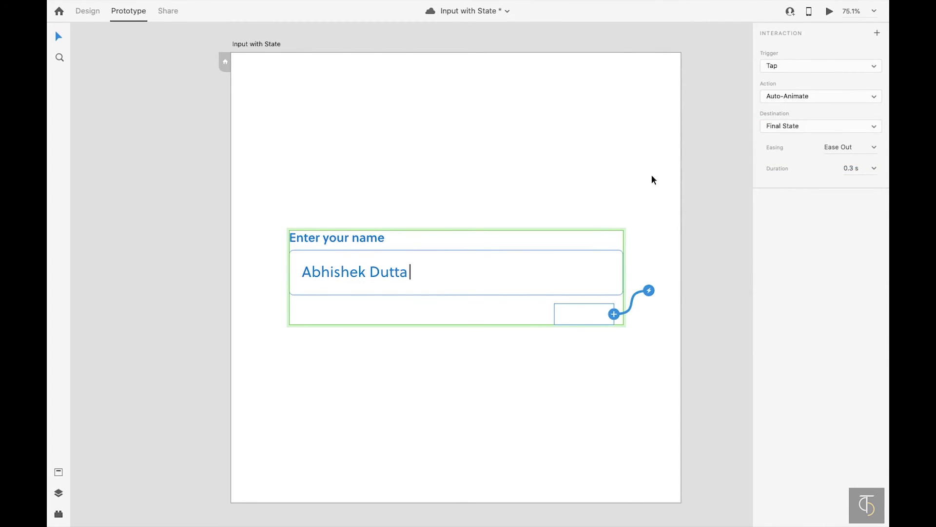
- View the component's Final State, then set the component back to its Default State
{"action": "left_click", "coordinate": [652, 180]}
{"action": "left_click", "coordinate": [535, 272]}
{"action": "left_click", "coordinate": [806, 85]}
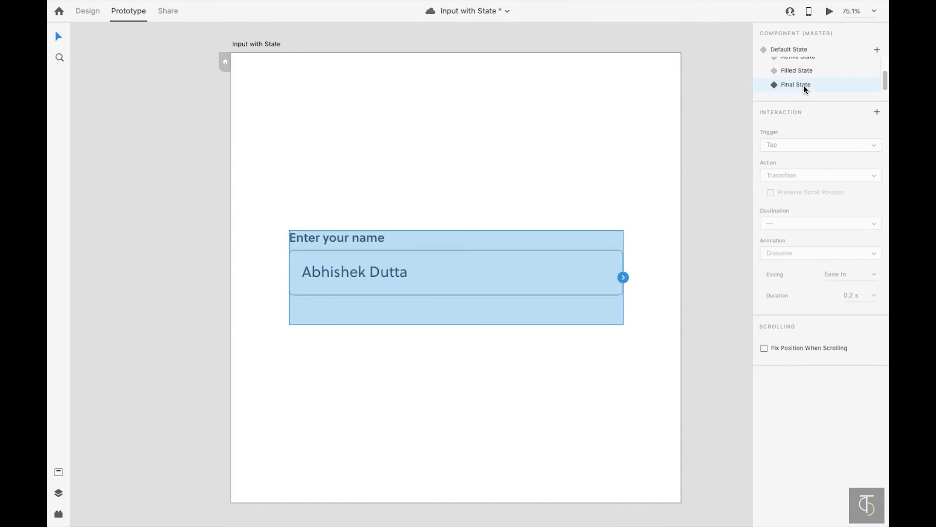
{"action": "left_click", "coordinate": [592, 177]}
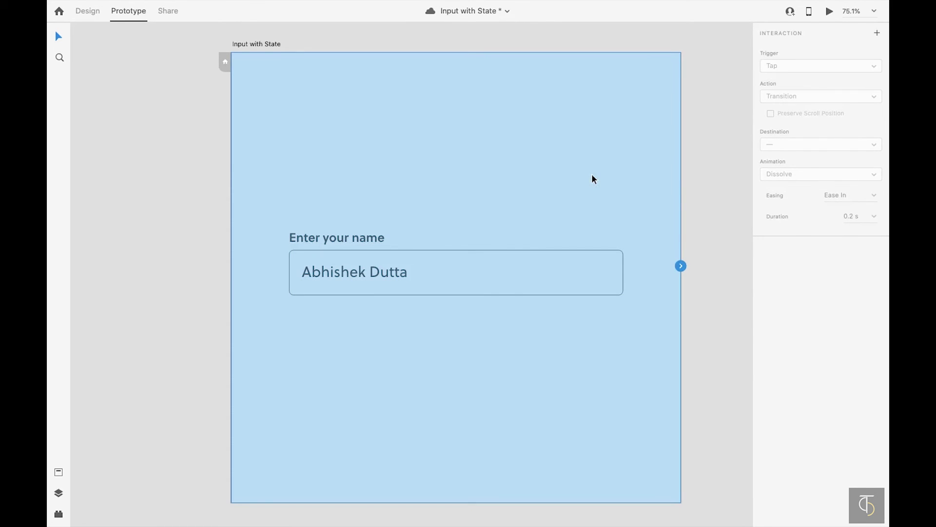
{"action": "left_click", "coordinate": [408, 246]}
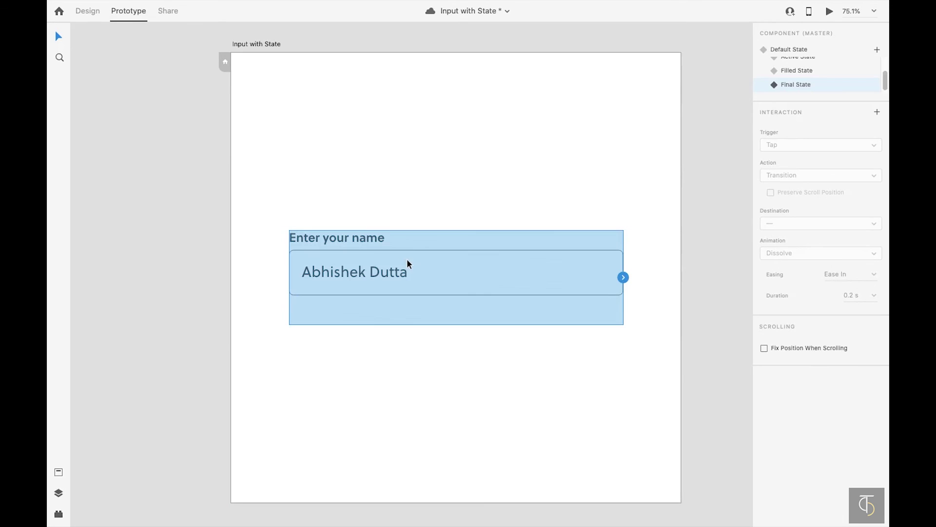
{"action": "left_click", "coordinate": [798, 49]}
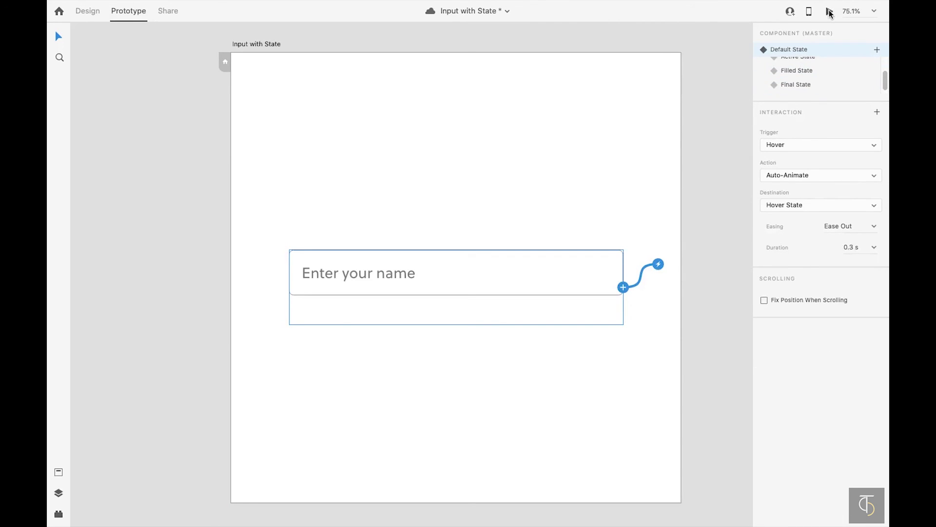
- Run the Desktop Preview, activate the name field, then click outside to reach the Final State
{"action": "left_click", "coordinate": [830, 12]}
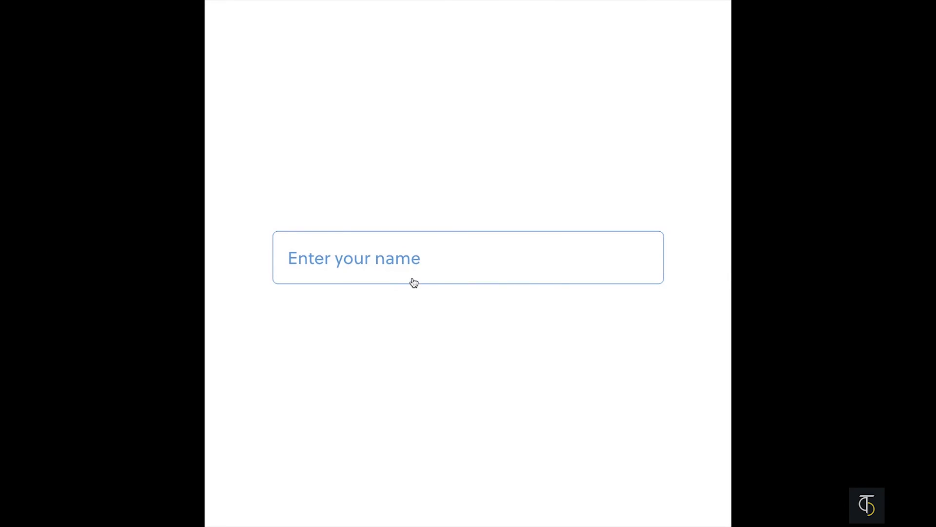
{"action": "left_click", "coordinate": [414, 282]}
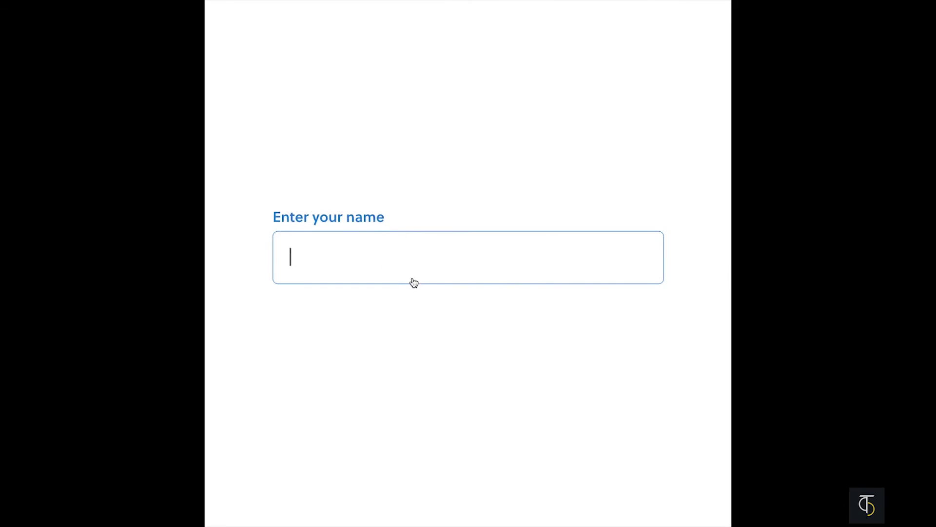
{"action": "left_click", "coordinate": [601, 305]}
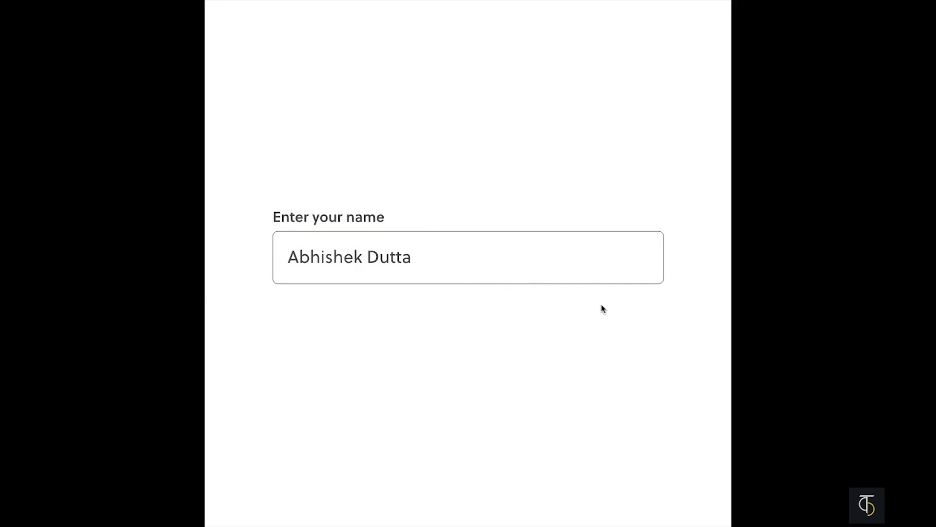